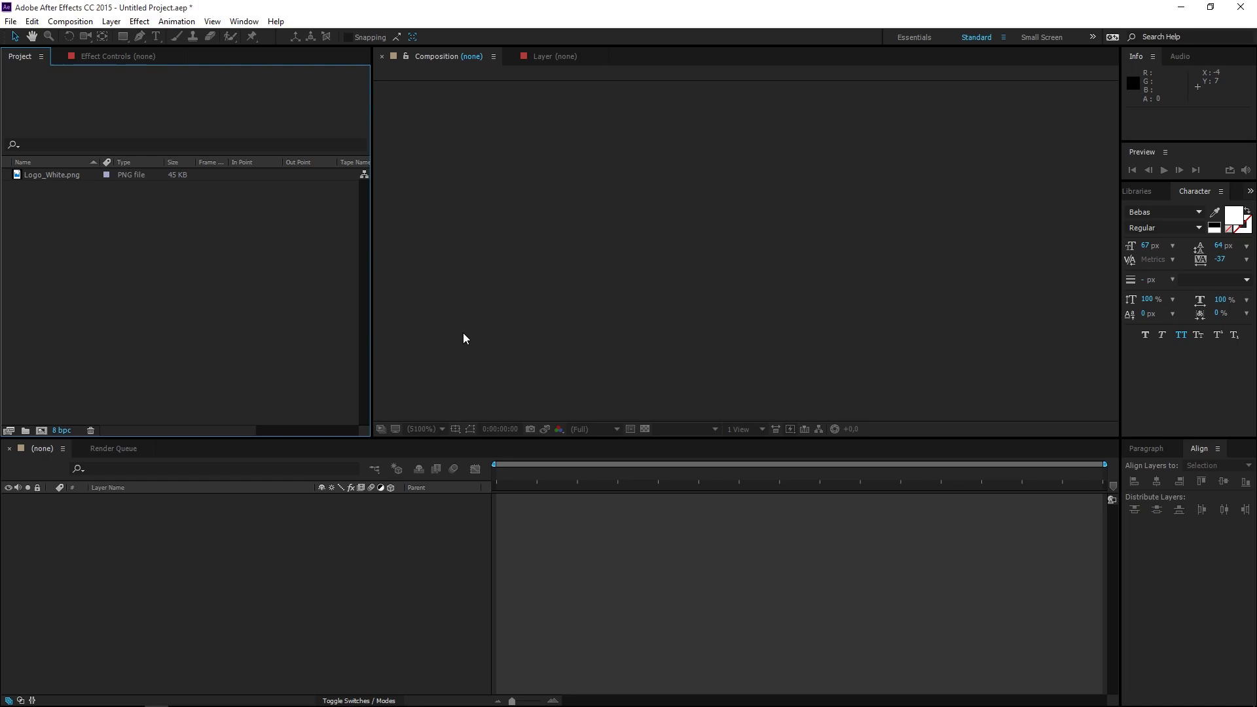
# Create a new 1920×1080 composition named Main
pyautogui.rightClick(203, 306)
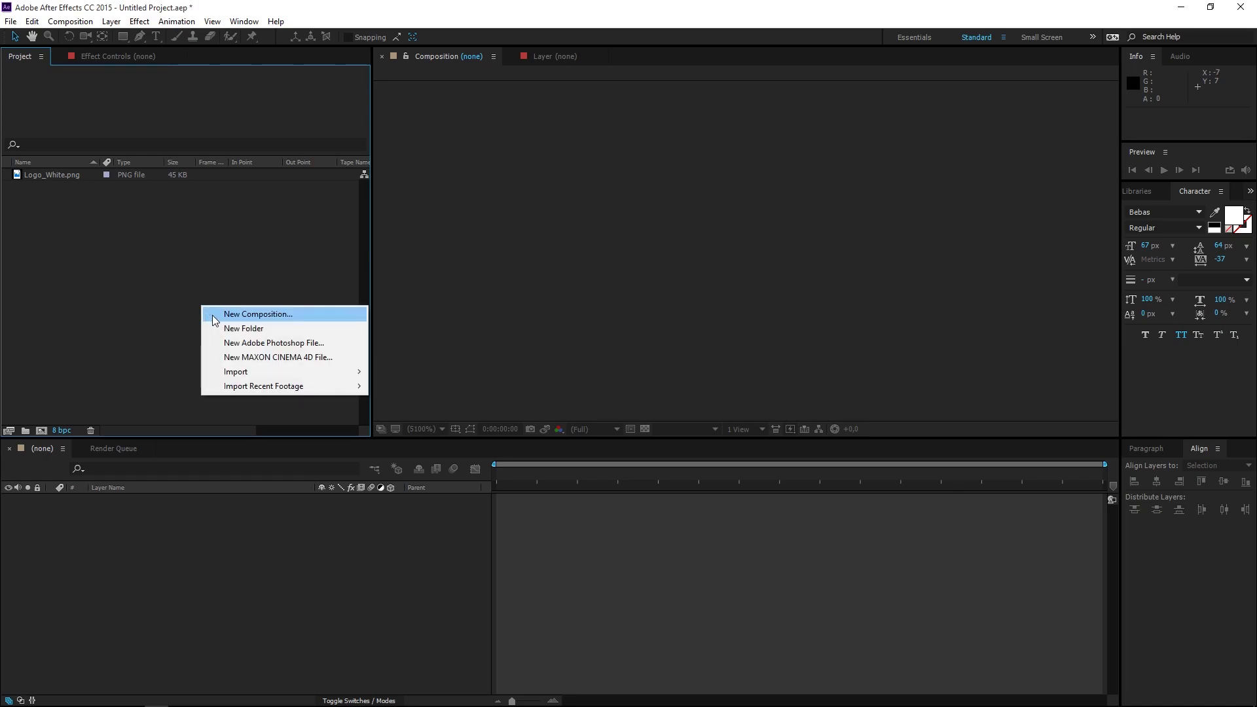
pyautogui.click(216, 313)
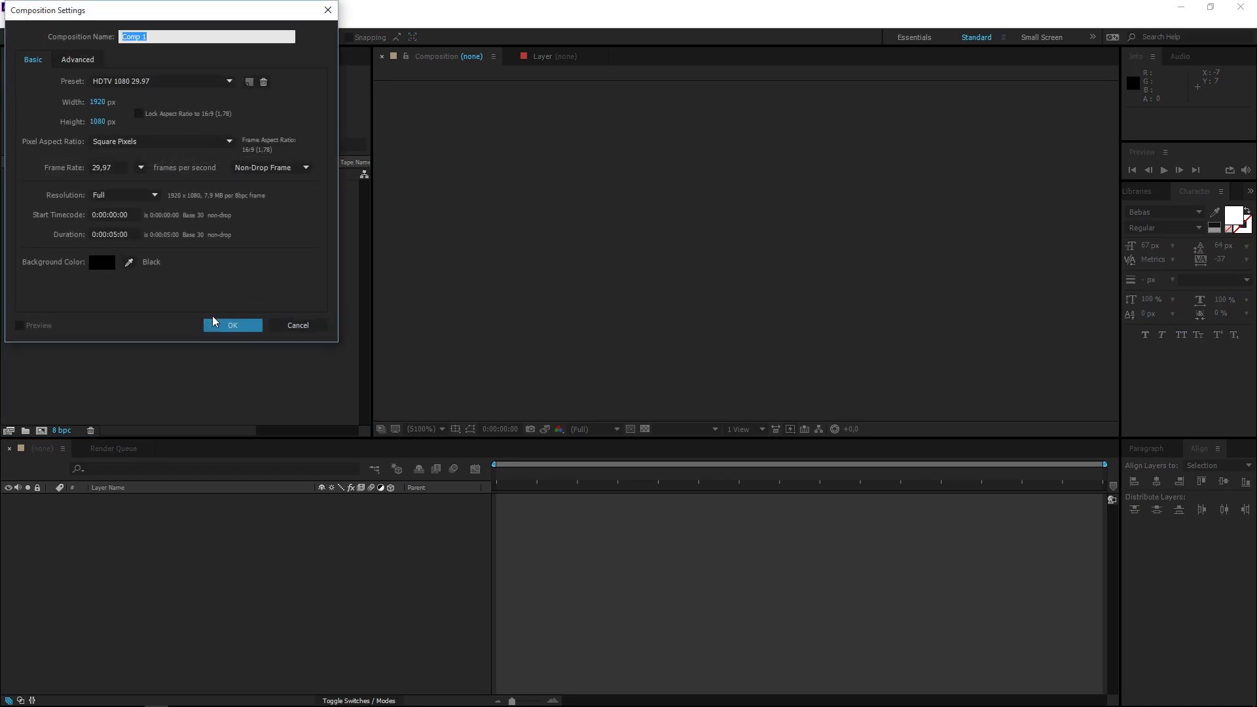
pyautogui.write('Main')
pyautogui.click(226, 327)
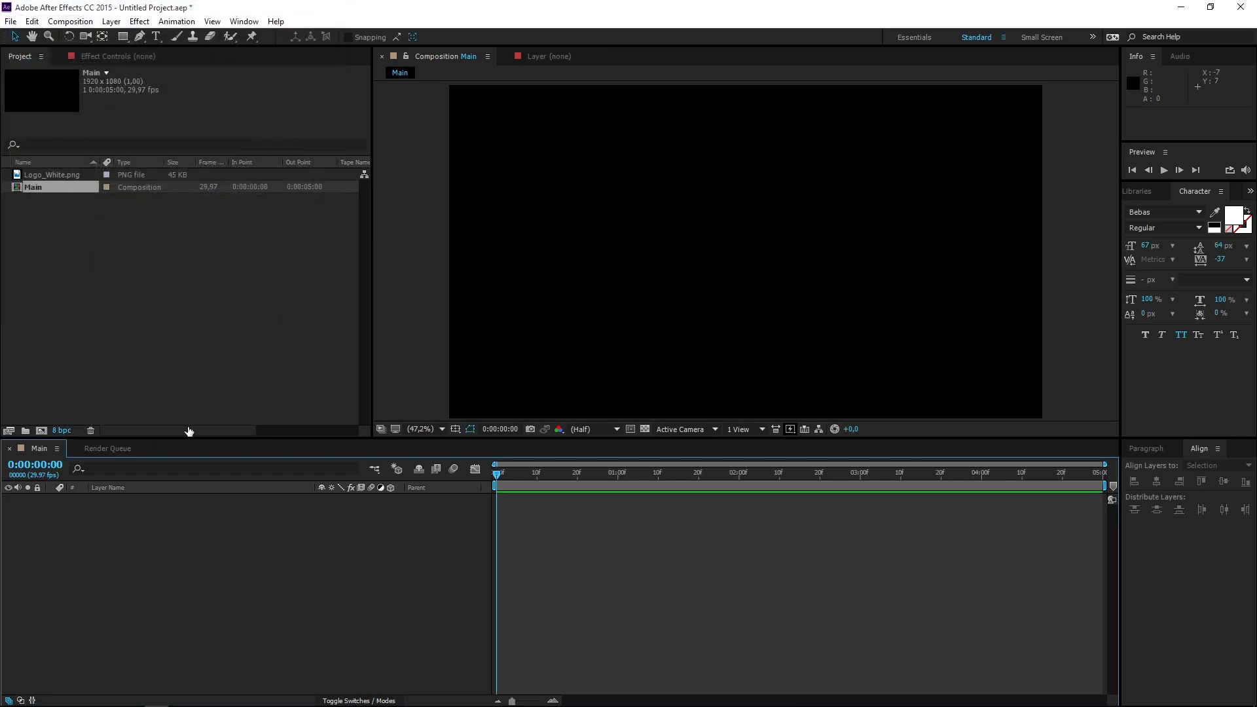
# Add a white full-frame solid layer named BG to Main
pyautogui.rightClick(180, 557)
pyautogui.moveTo(244, 571)
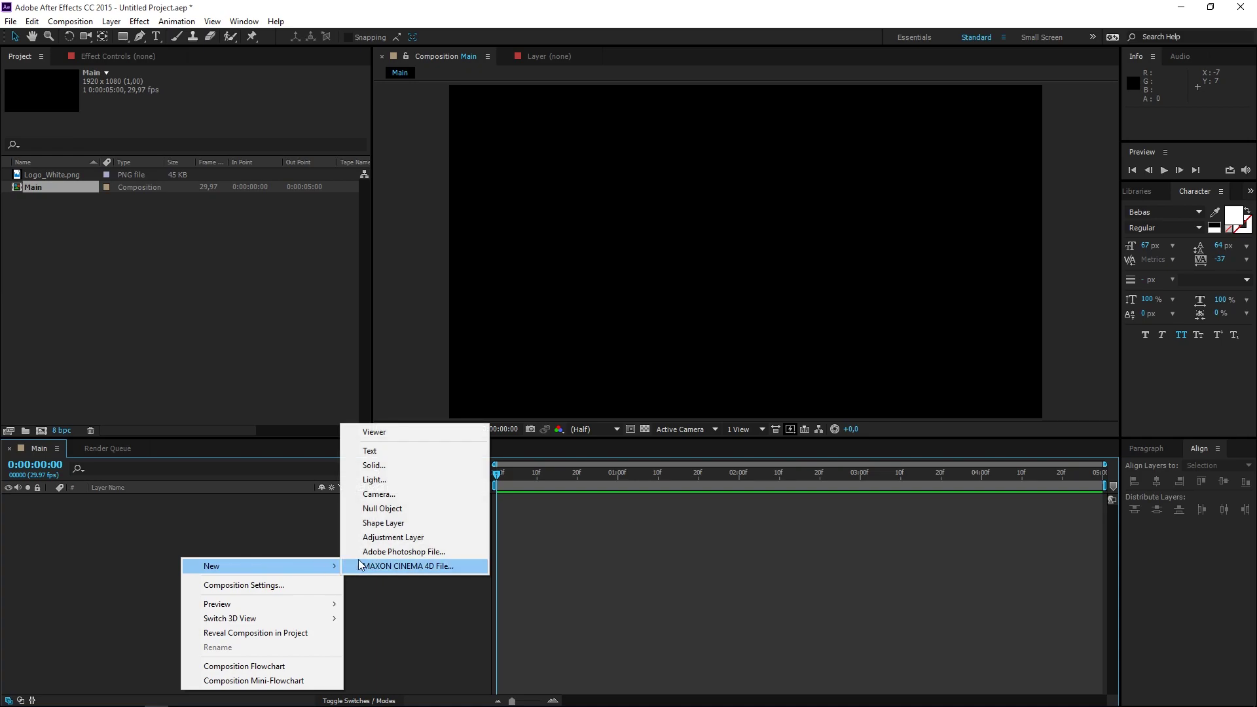
pyautogui.click(373, 466)
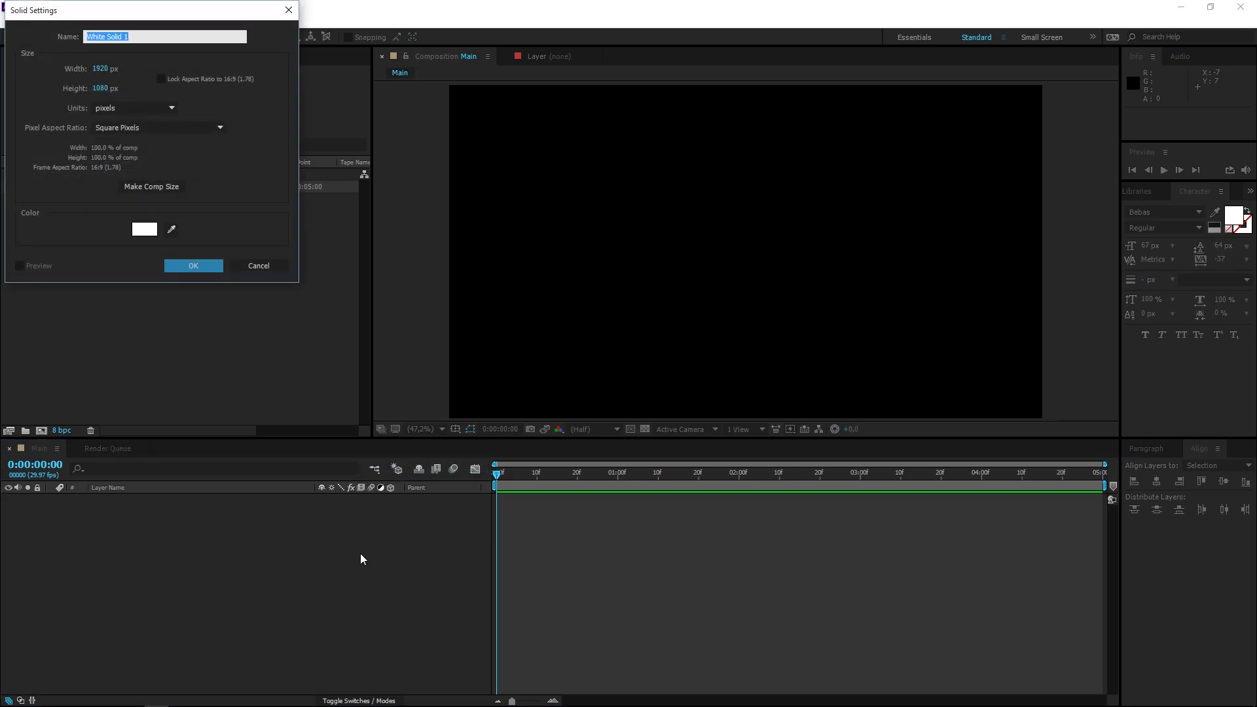
pyautogui.write('BG')
pyautogui.press('Return')
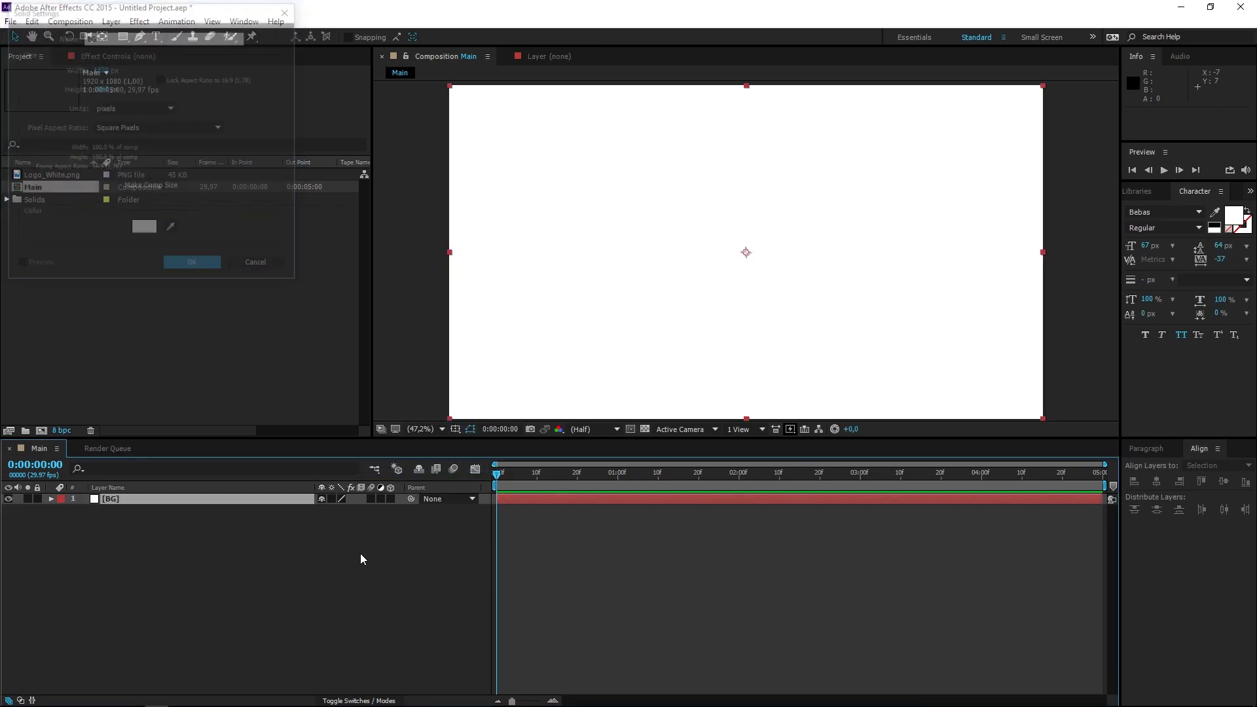
# Add a new shape layer and rename it Box Front
pyautogui.rightClick(301, 558)
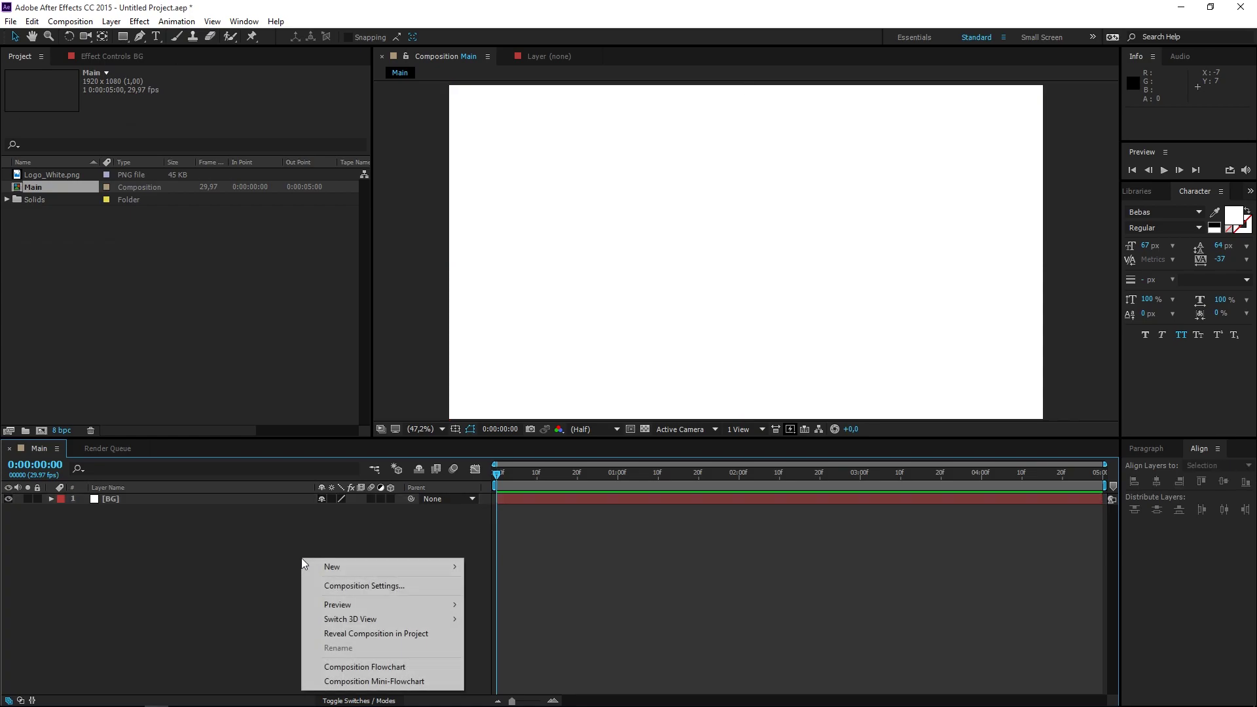
pyautogui.moveTo(397, 567)
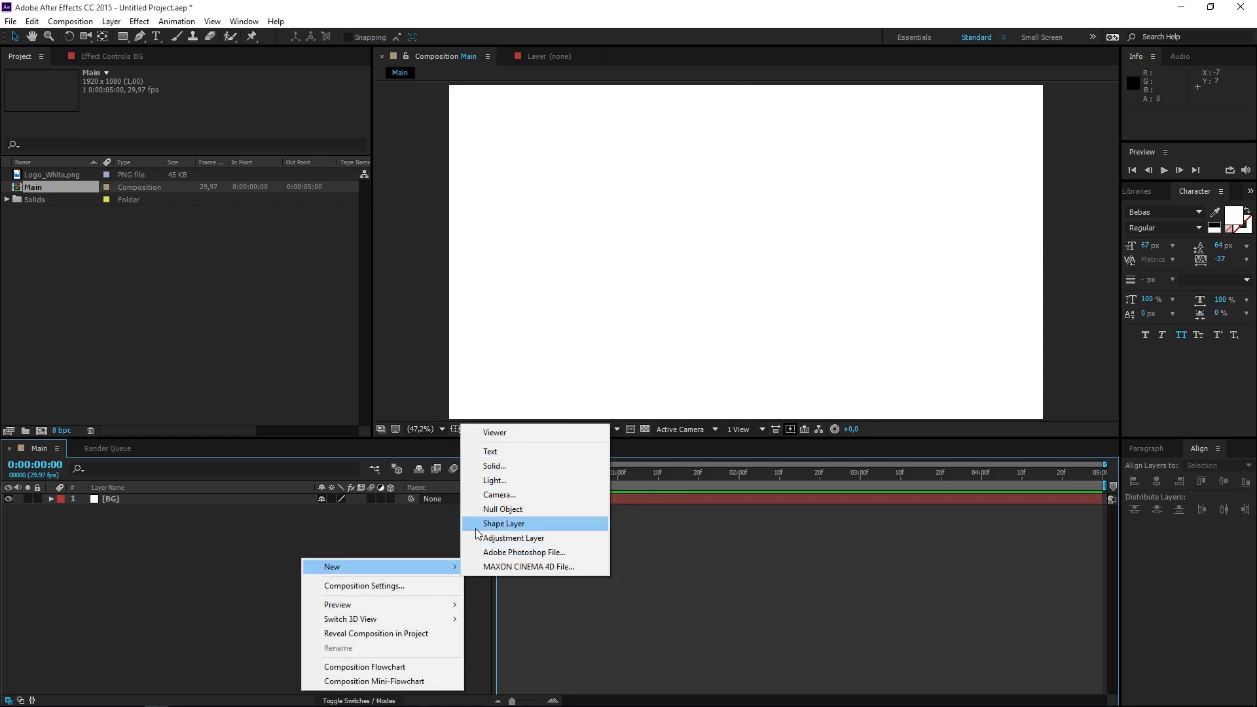
pyautogui.click(504, 524)
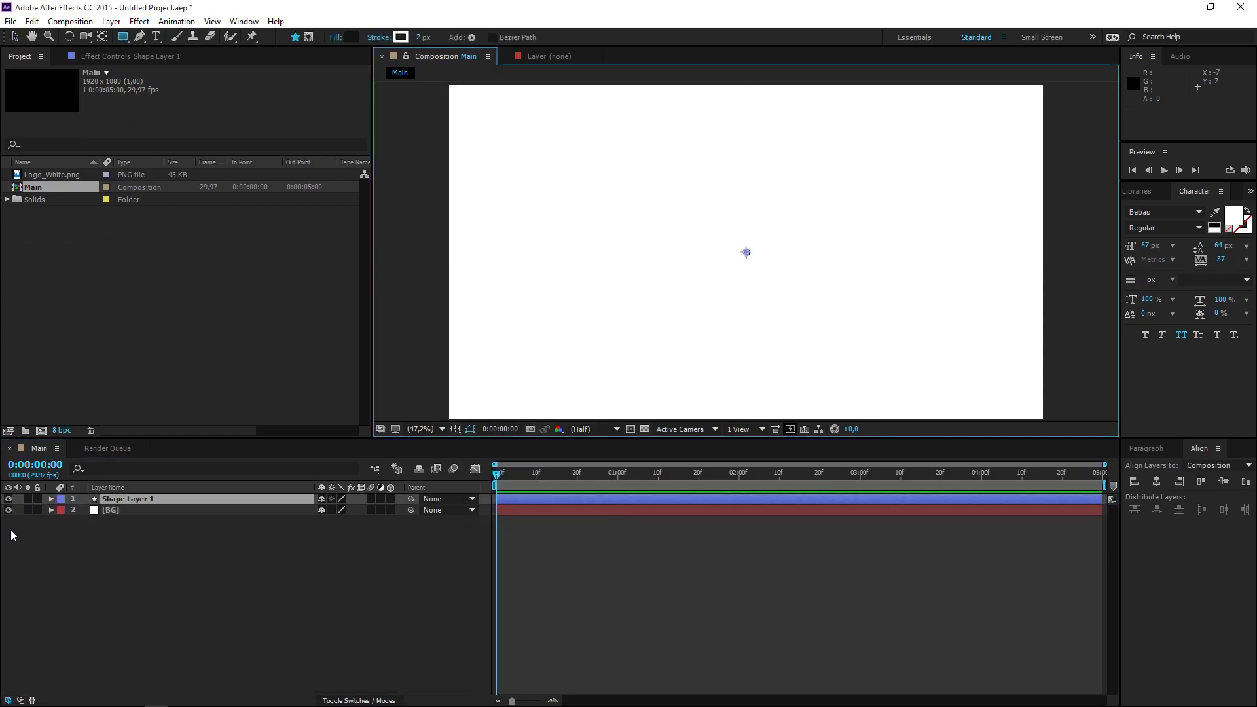
pyautogui.rightClick(110, 499)
pyautogui.click(151, 698)
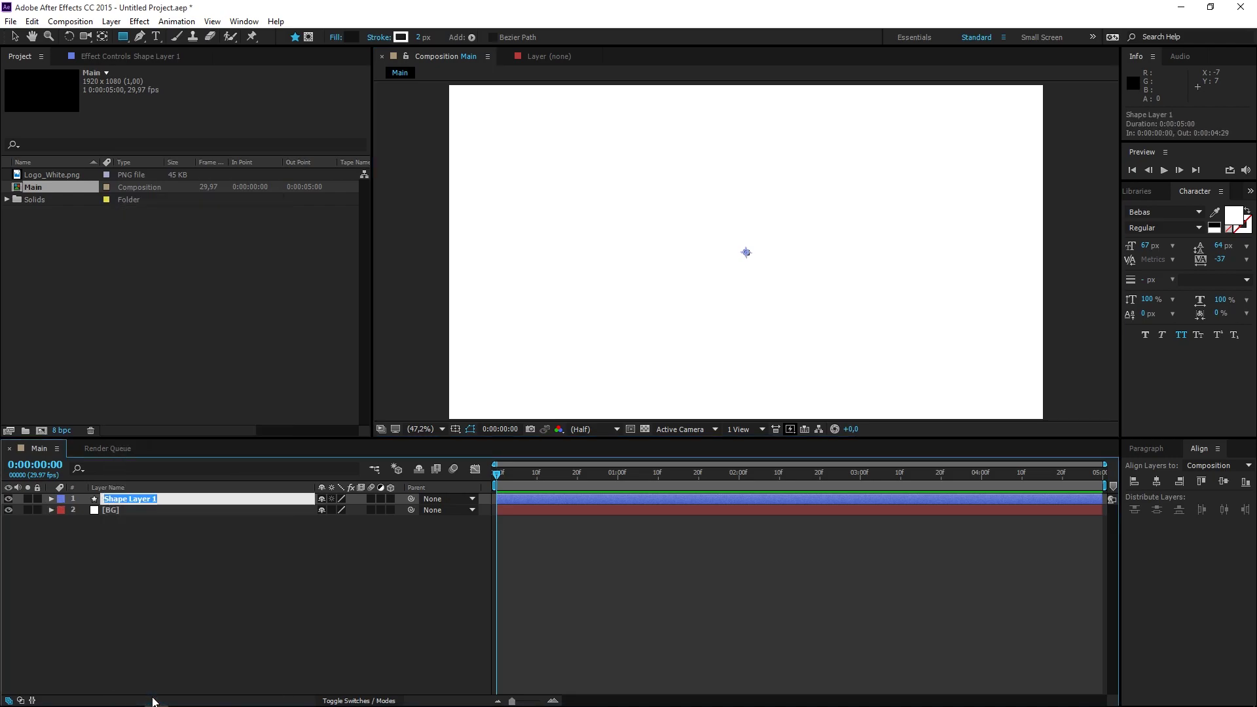
pyautogui.write('Box Front')
pyautogui.press('Return')
# Add a Rectangle path and a Fill to Box Front's contents
pyautogui.click(51, 500)
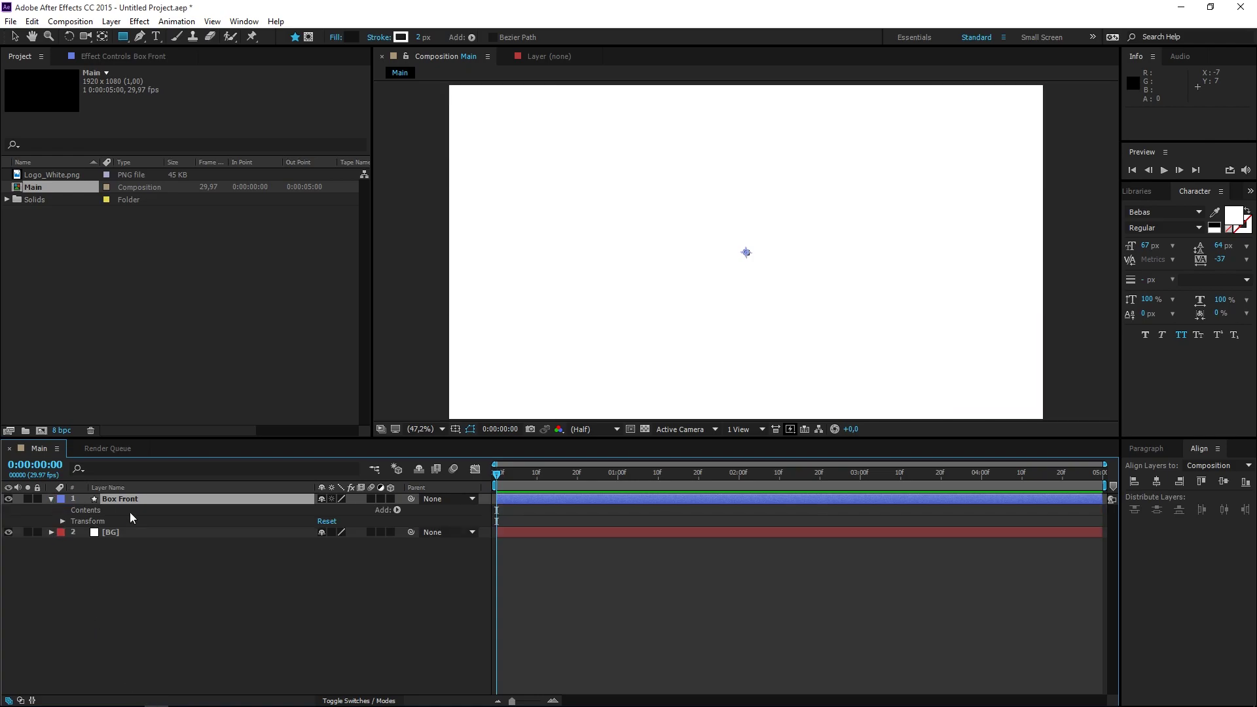
pyautogui.click(397, 510)
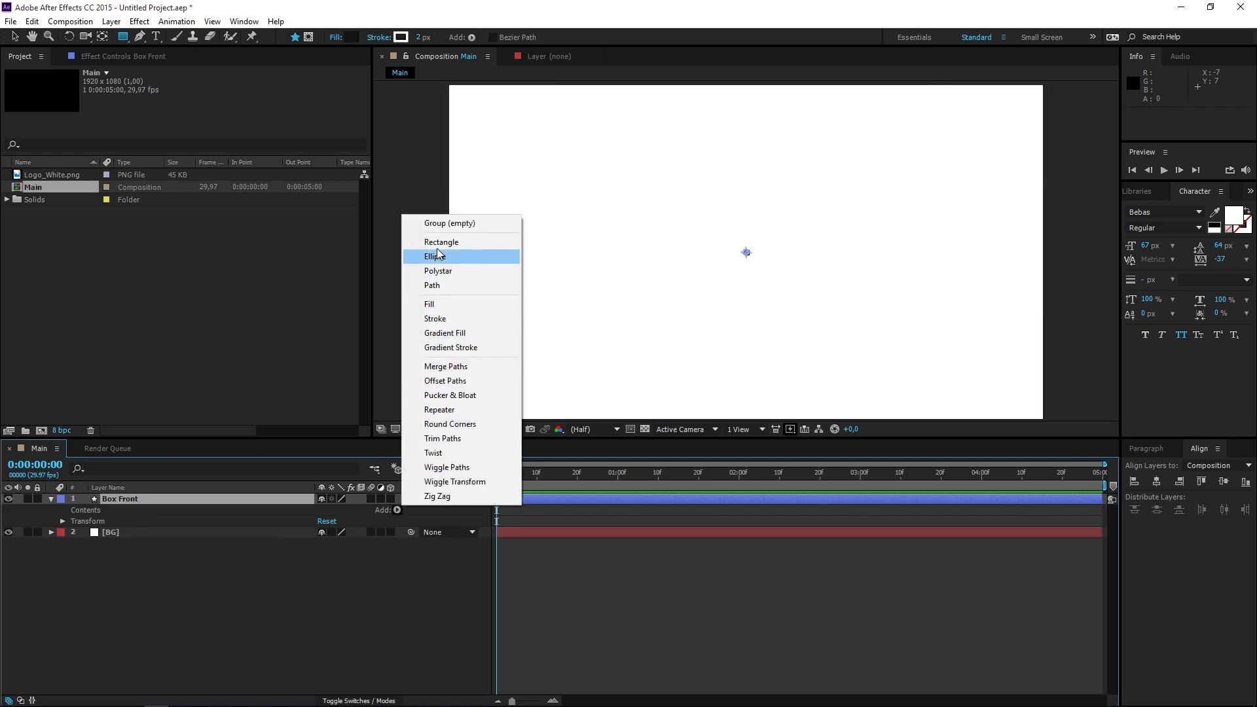
pyautogui.click(439, 243)
pyautogui.click(397, 510)
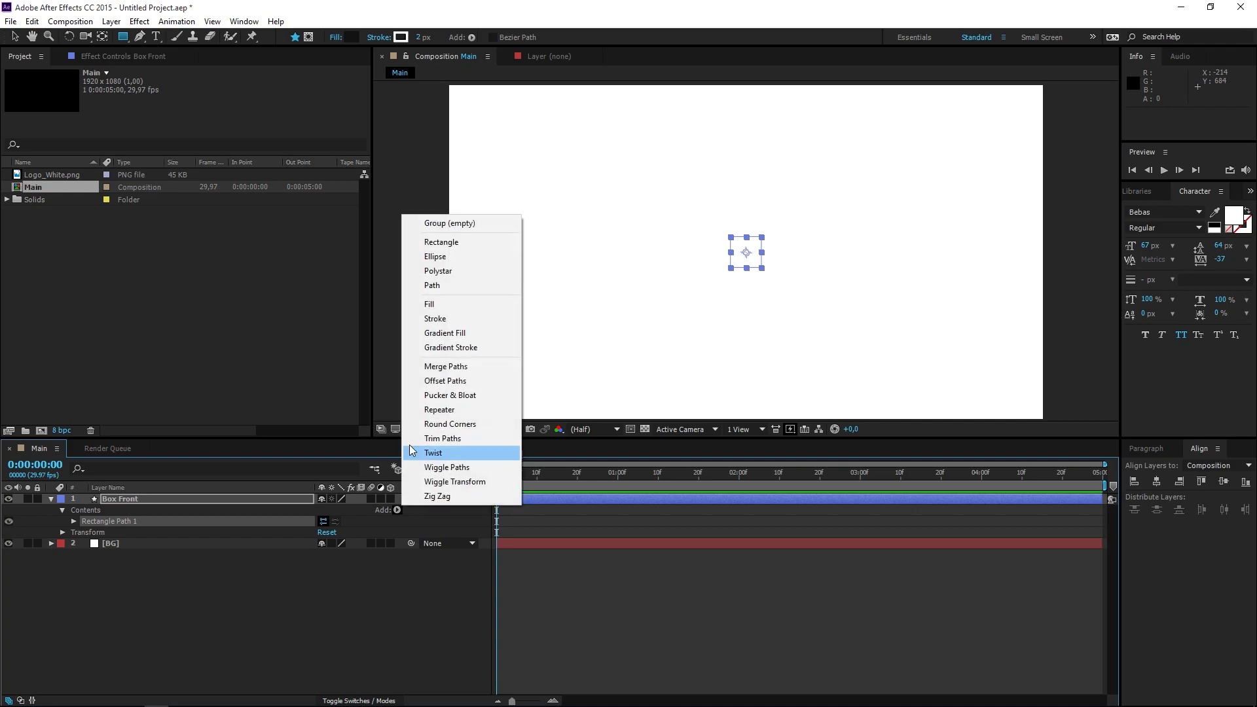
pyautogui.click(440, 309)
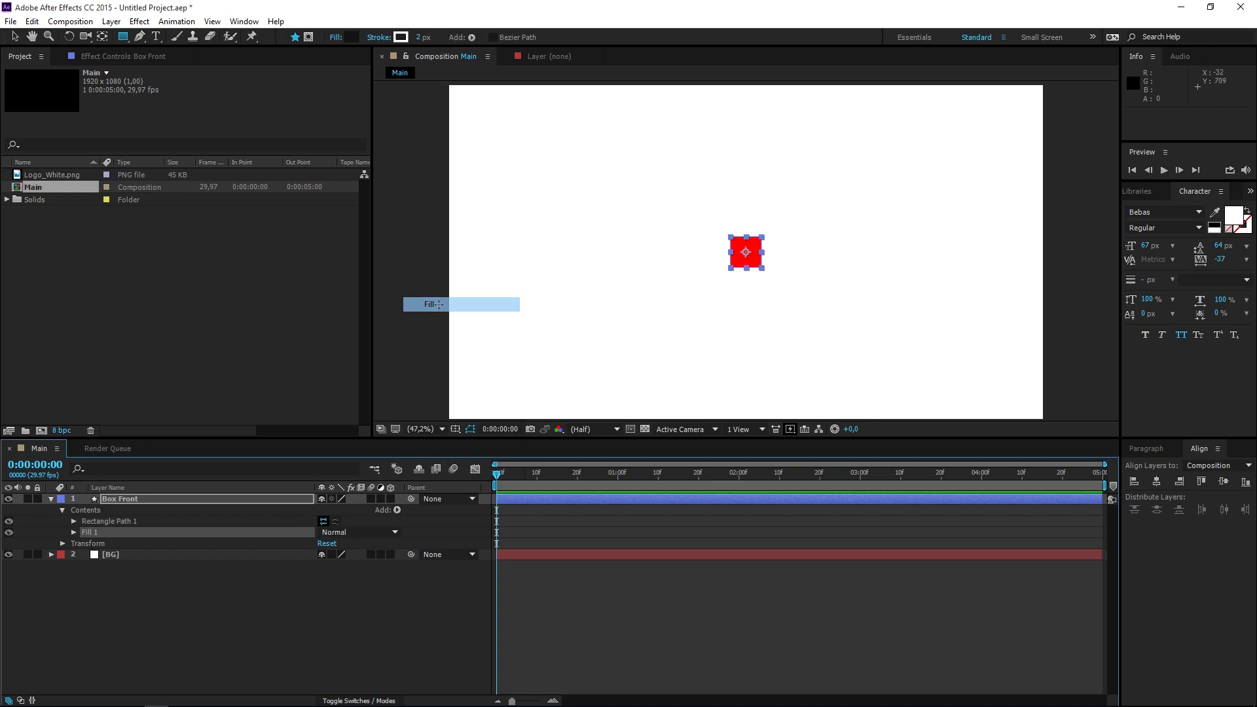
# Set Fill 1's colour to dark grey 212121
pyautogui.click(73, 532)
pyautogui.click(324, 565)
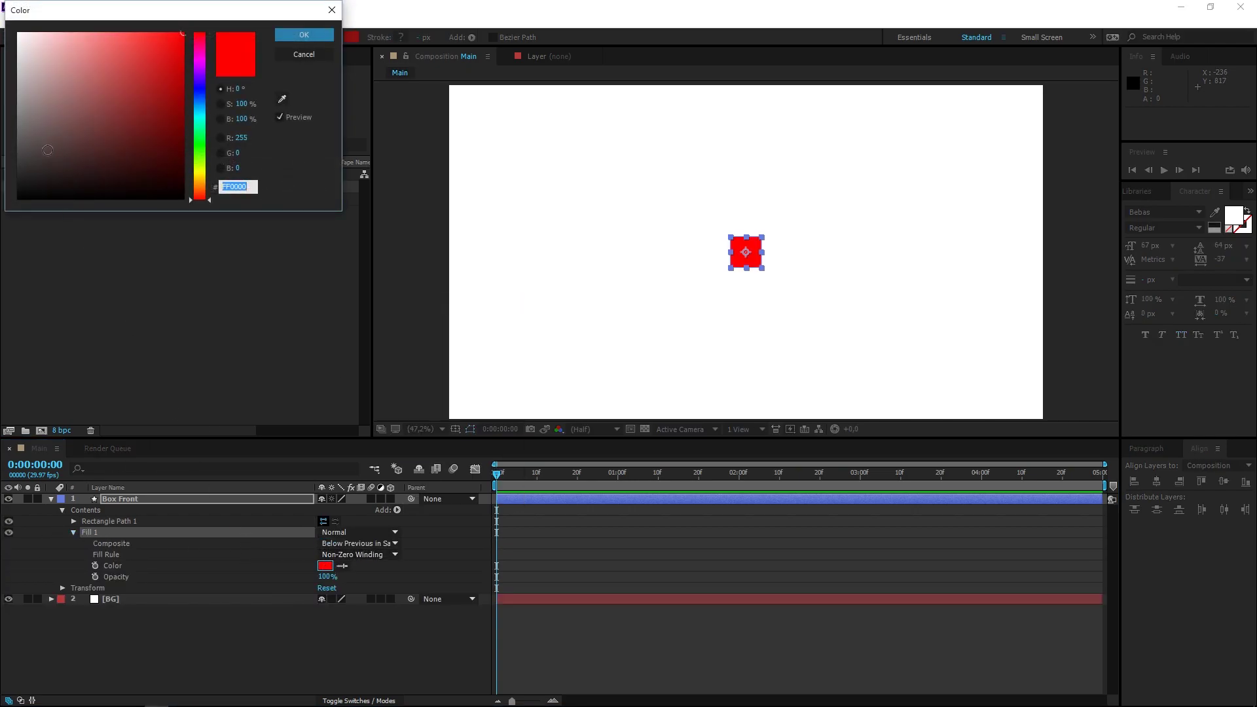
pyautogui.write('212121')
pyautogui.press('Tab')
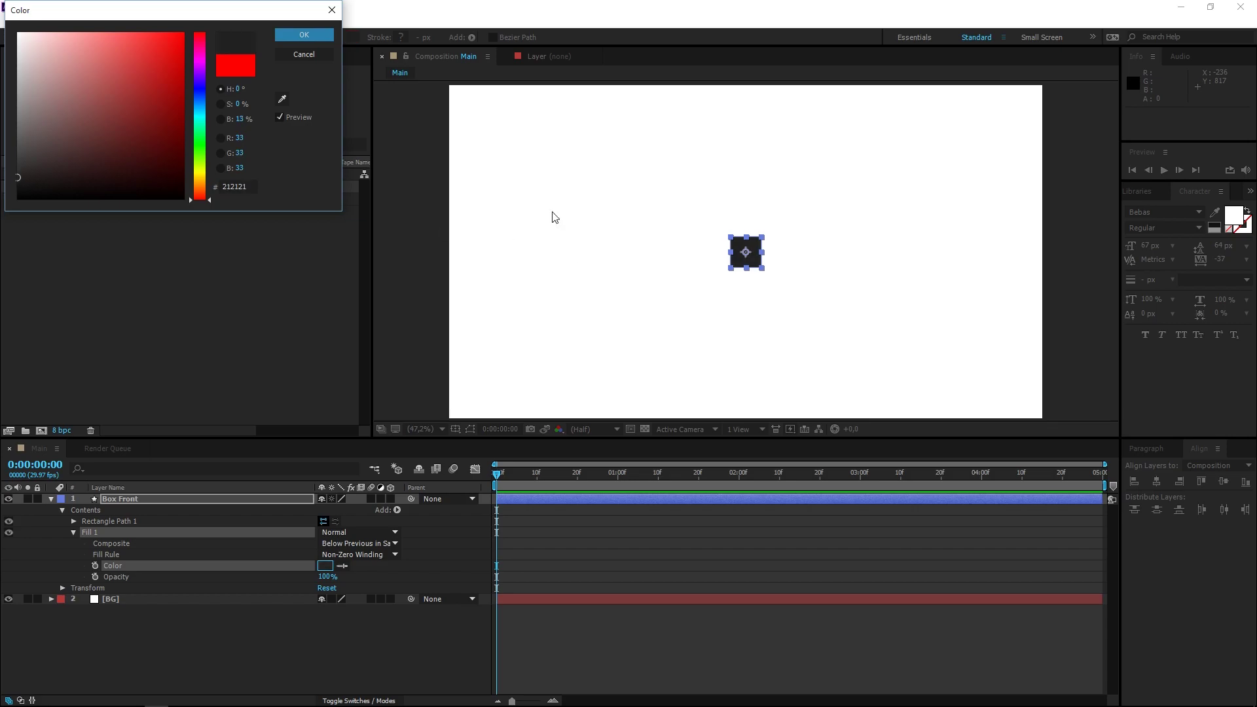
pyautogui.click(320, 34)
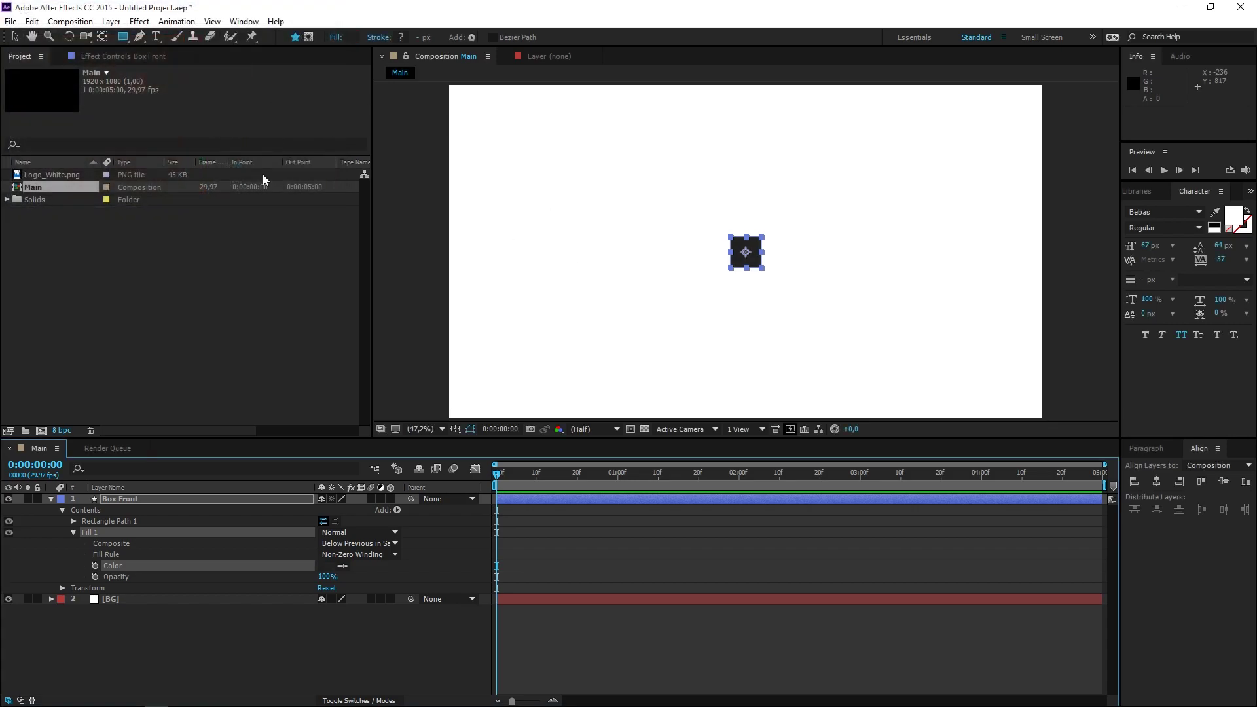
pyautogui.click(72, 533)
# Set Rectangle Path 1's size to 250×250
pyautogui.click(73, 521)
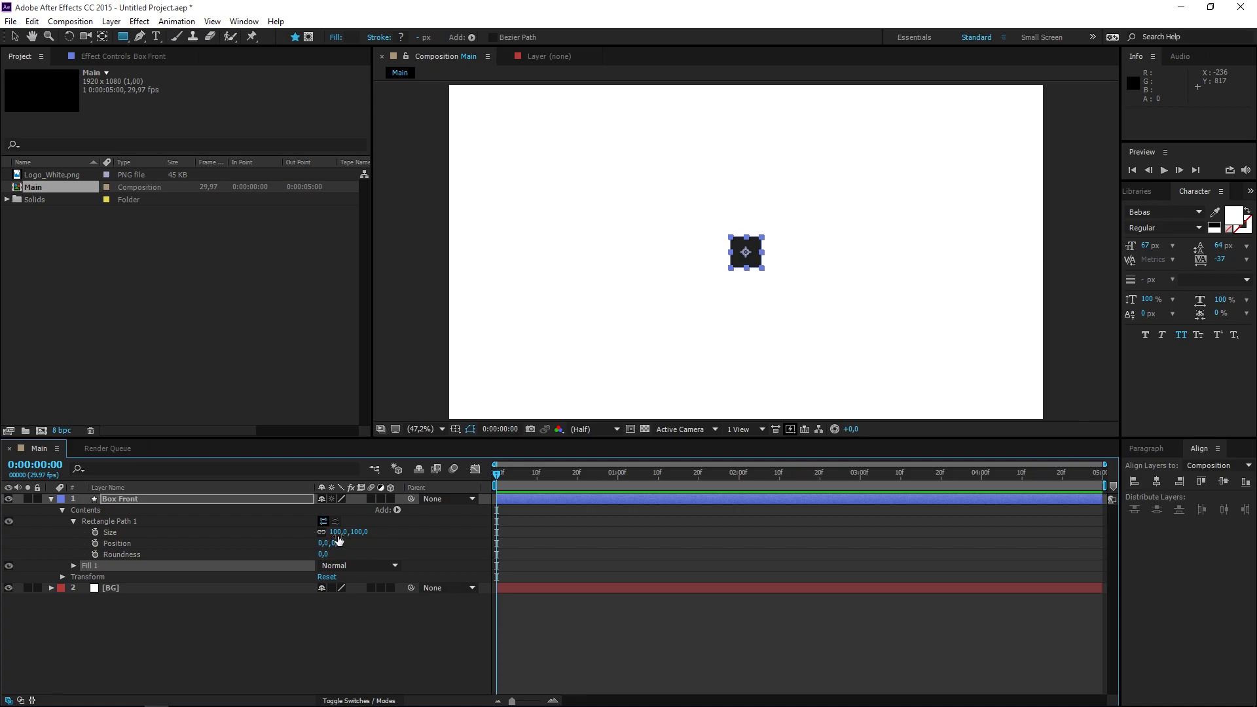
pyautogui.click(338, 531)
pyautogui.write('250')
pyautogui.click(395, 546)
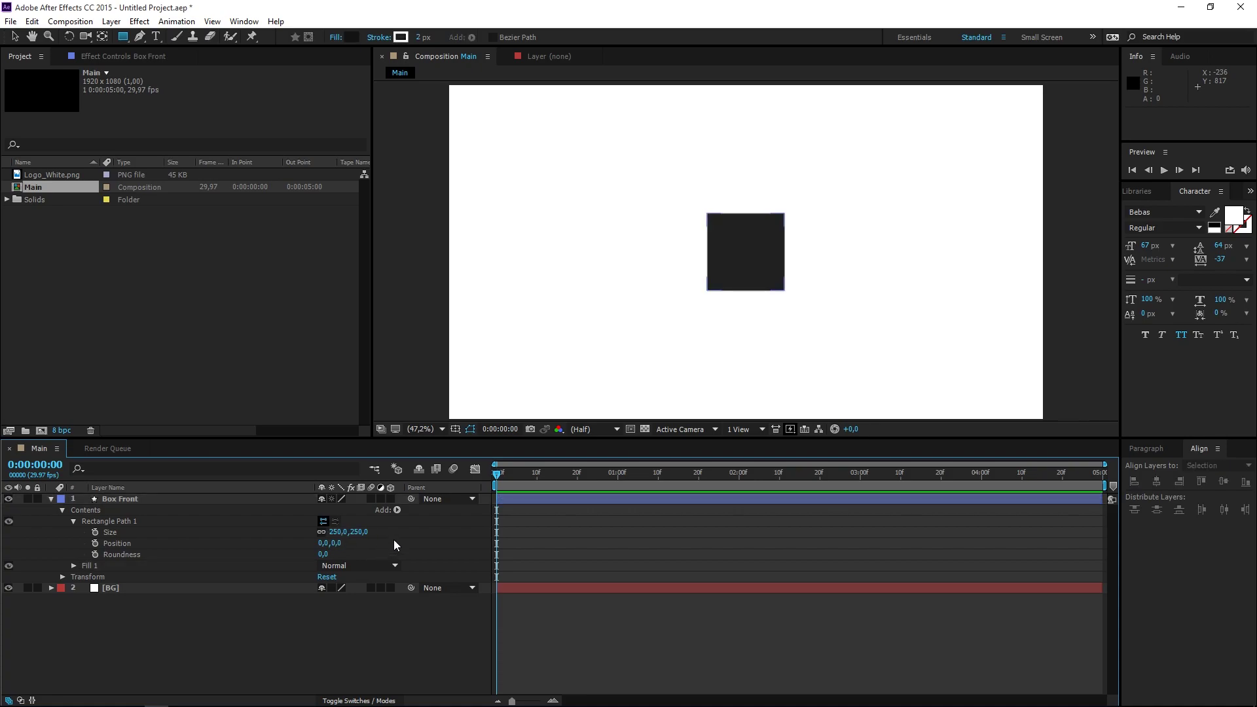
# Place Logo_White.png above Box Front and scale it down to fit the dark square
pyautogui.click(52, 499)
pyautogui.moveTo(30, 175); pyautogui.dragTo(115, 499)
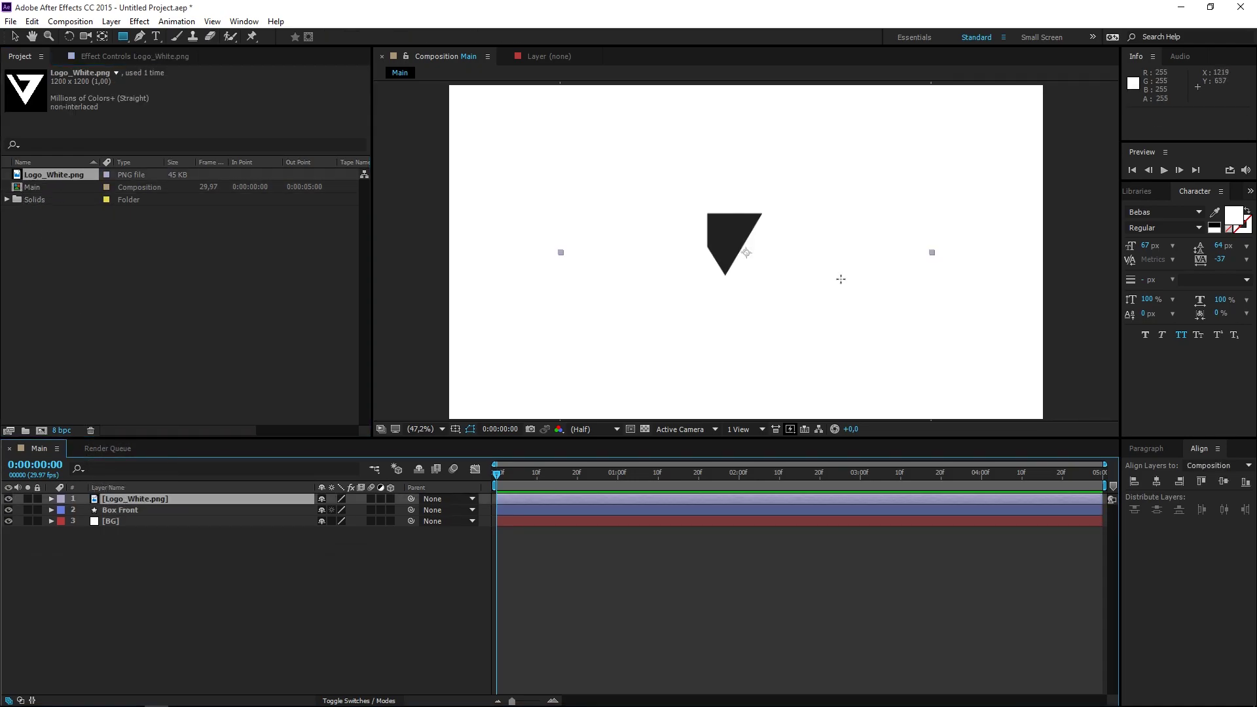
pyautogui.moveTo(932, 253); pyautogui.dragTo(786, 265)
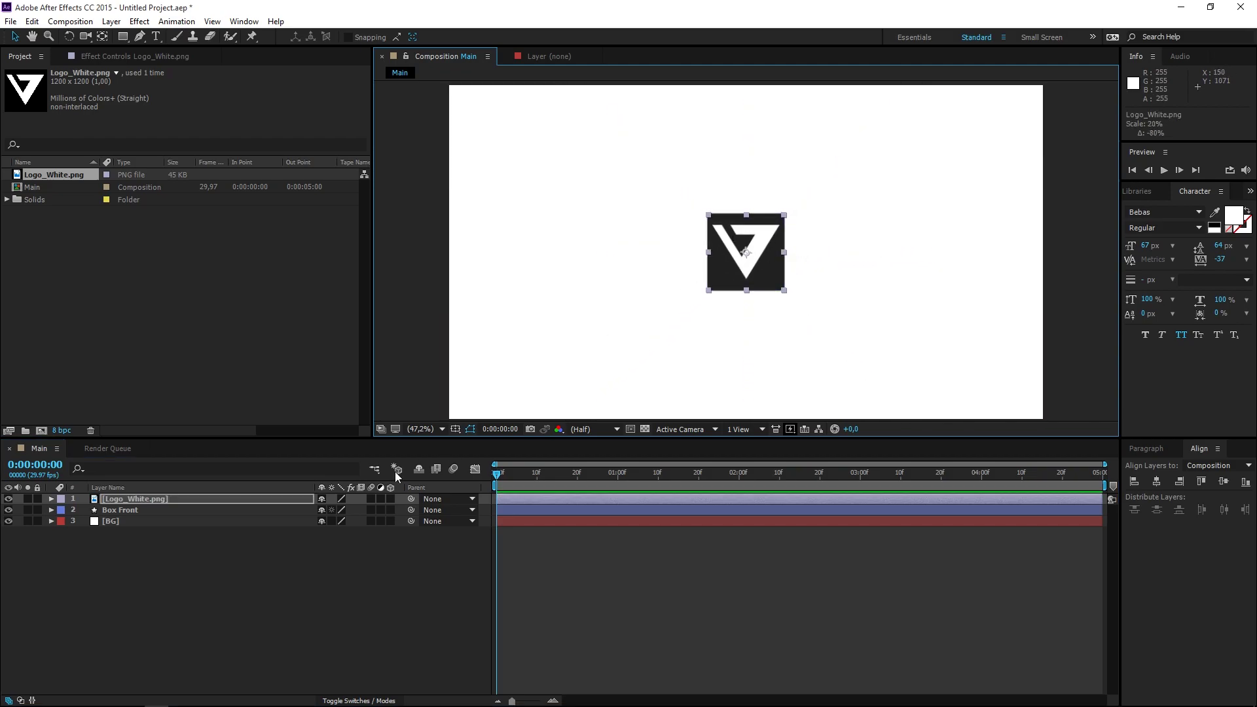
pyautogui.click(385, 564)
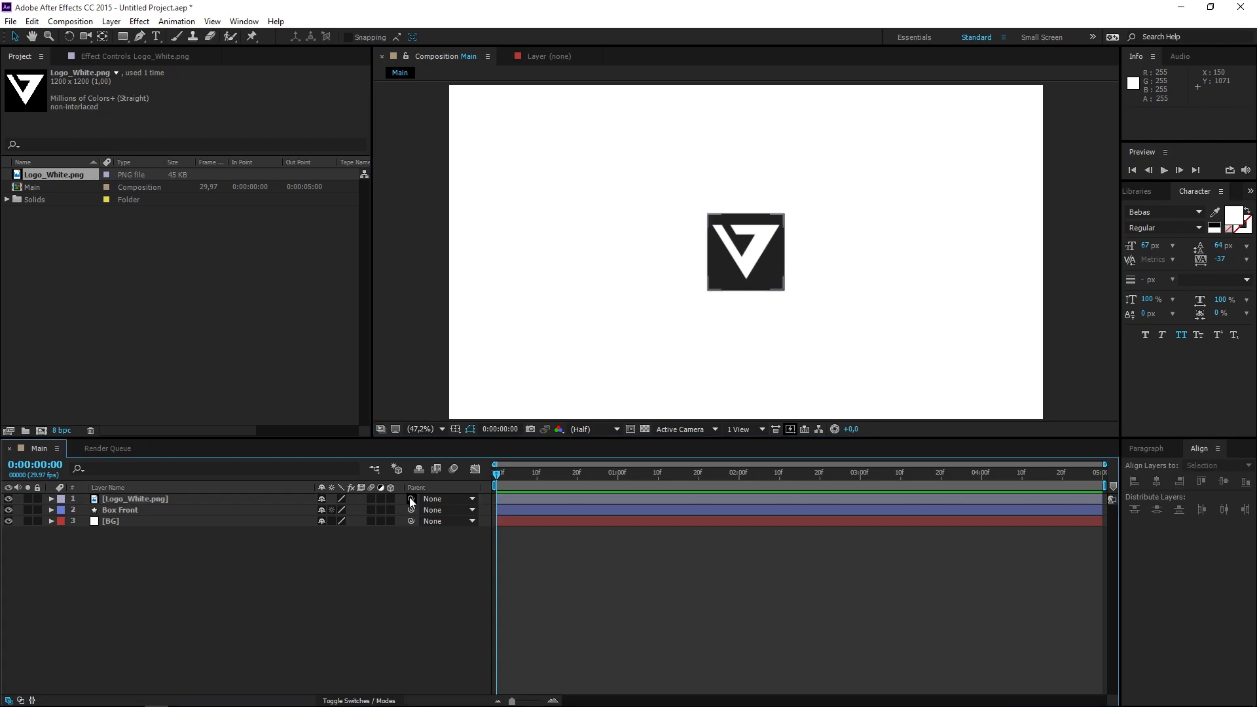
# Parent the logo to Box Front and make both layers 3D
pyautogui.moveTo(410, 499); pyautogui.dragTo(170, 511)
pyautogui.click(390, 510)
pyautogui.click(390, 499)
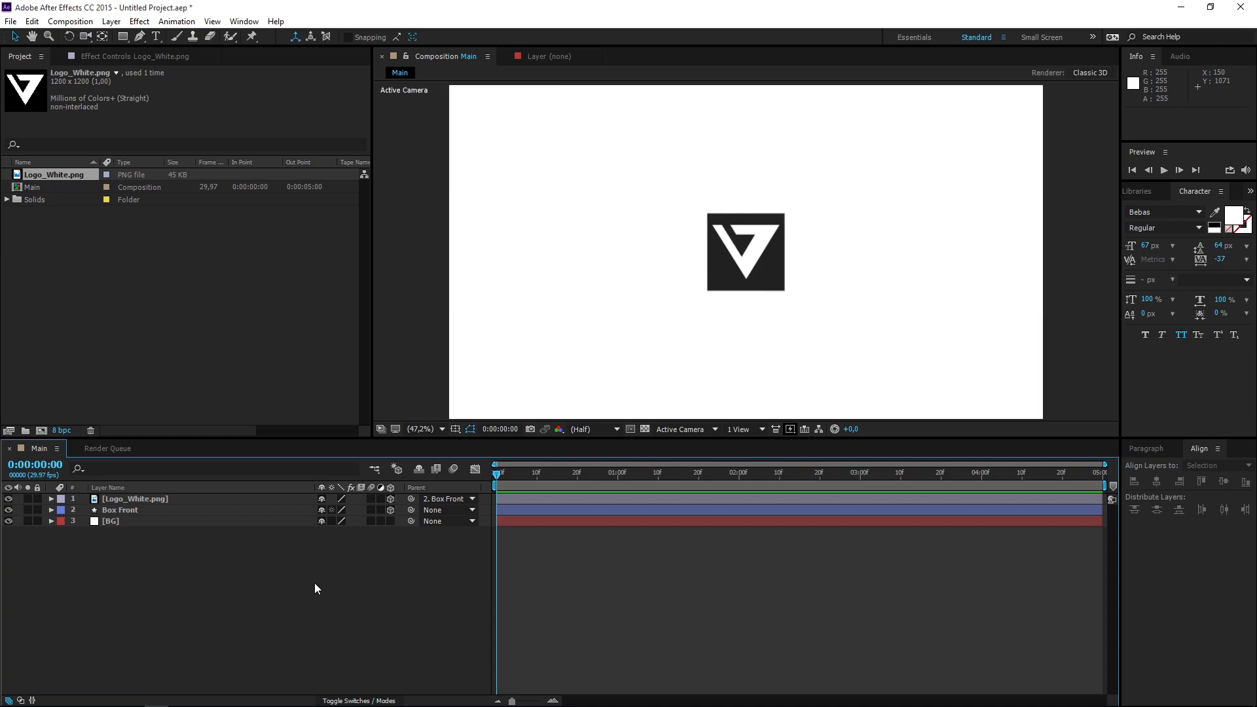
pyautogui.click(112, 513)
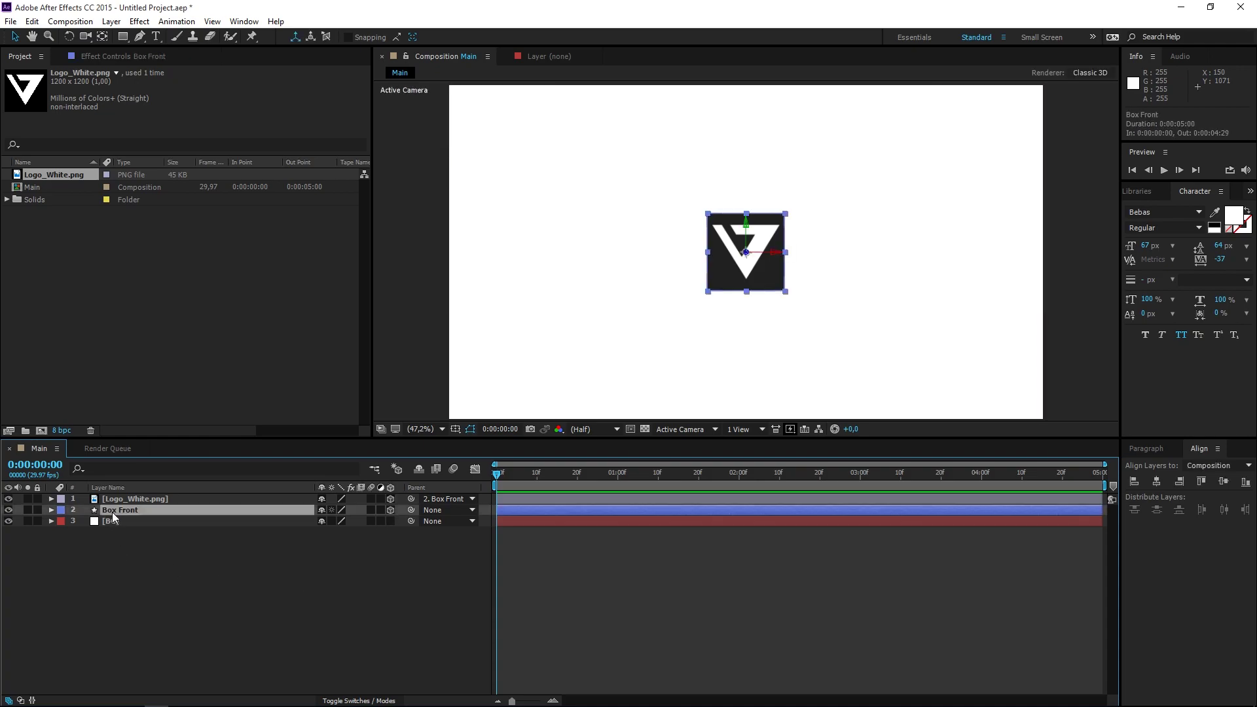
# Duplicate Box Front as Box Side, move the logo below it, and hide the logo and Box Front
pyautogui.hotkey('ctrl', 'd')
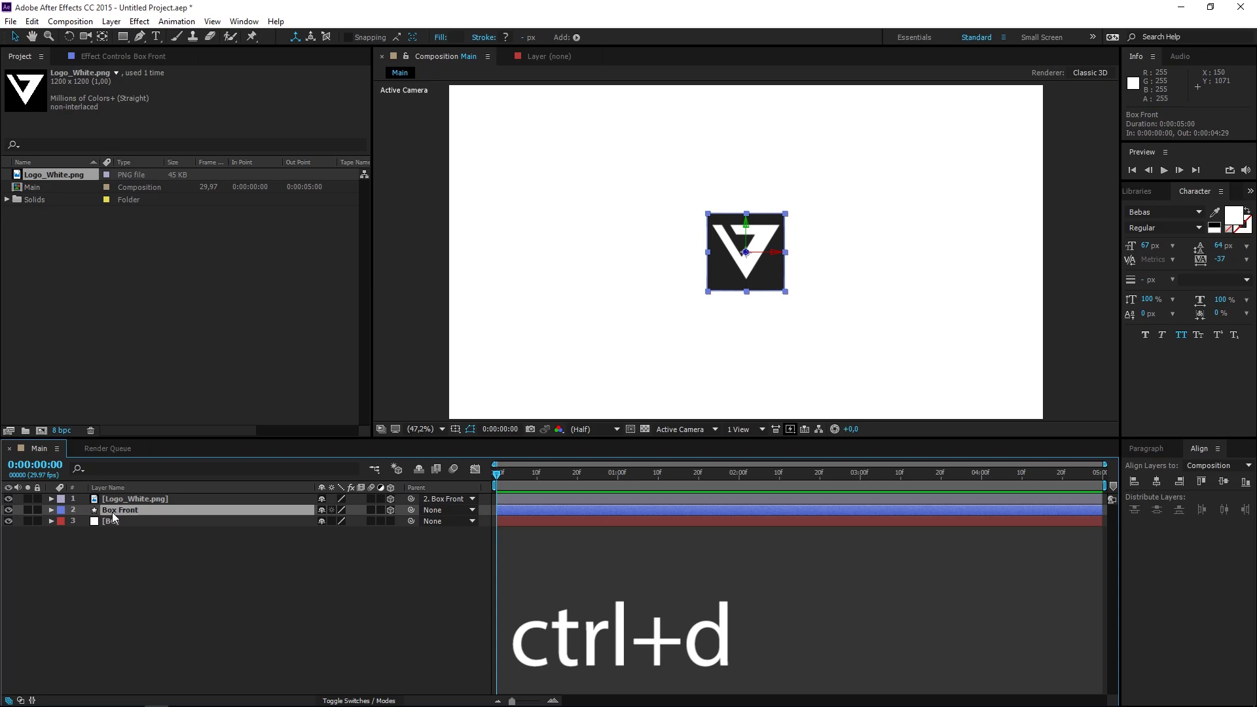
pyautogui.rightClick(112, 512)
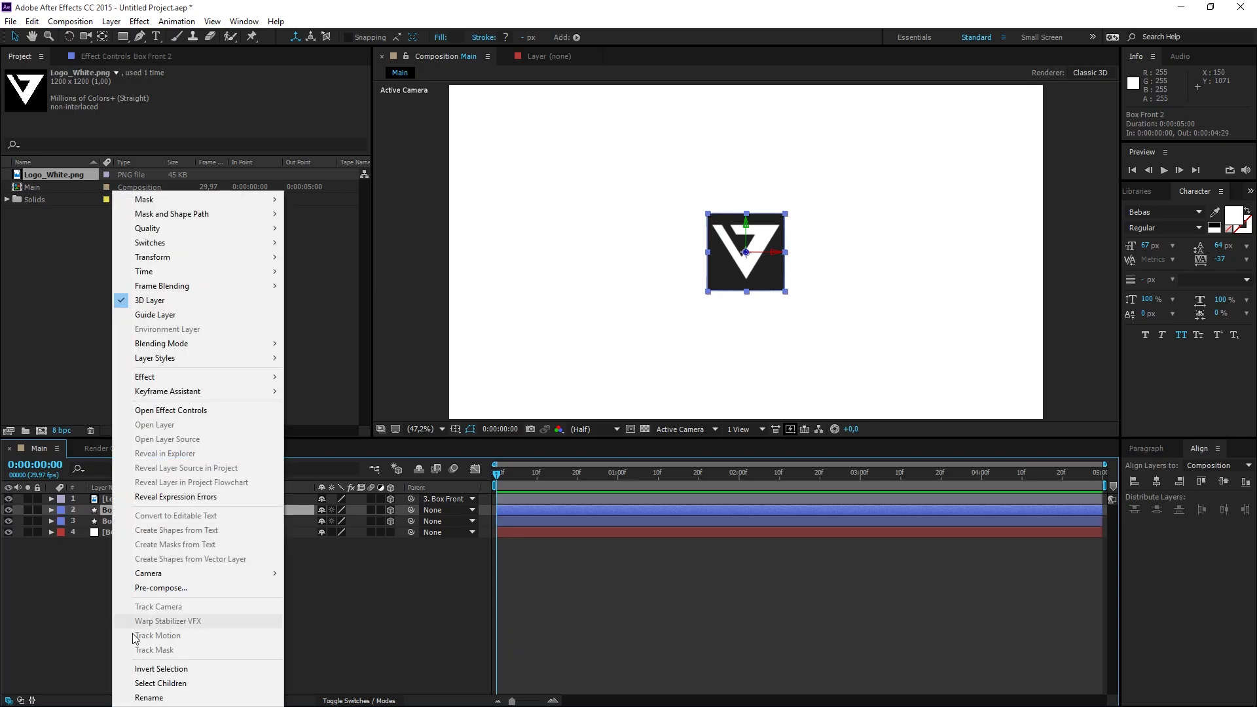
pyautogui.click(135, 698)
pyautogui.moveTo(120, 510); pyautogui.dragTo(176, 520)
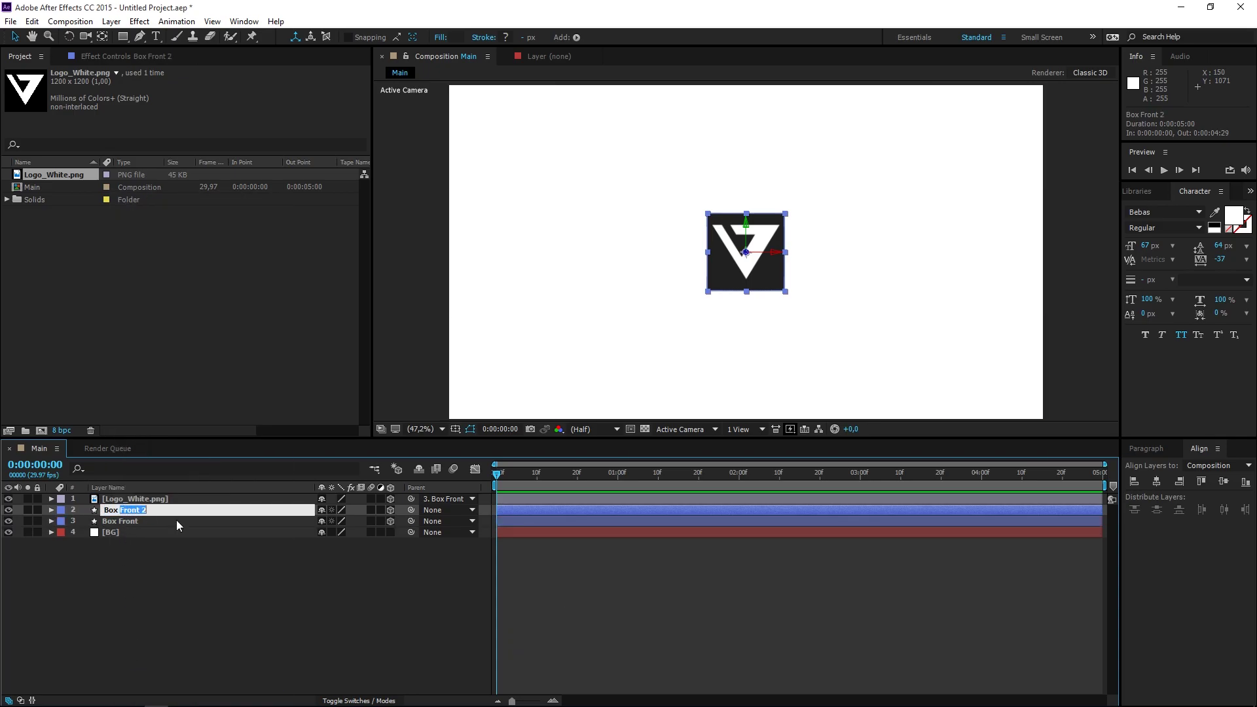
pyautogui.write('Side')
pyautogui.press('Return')
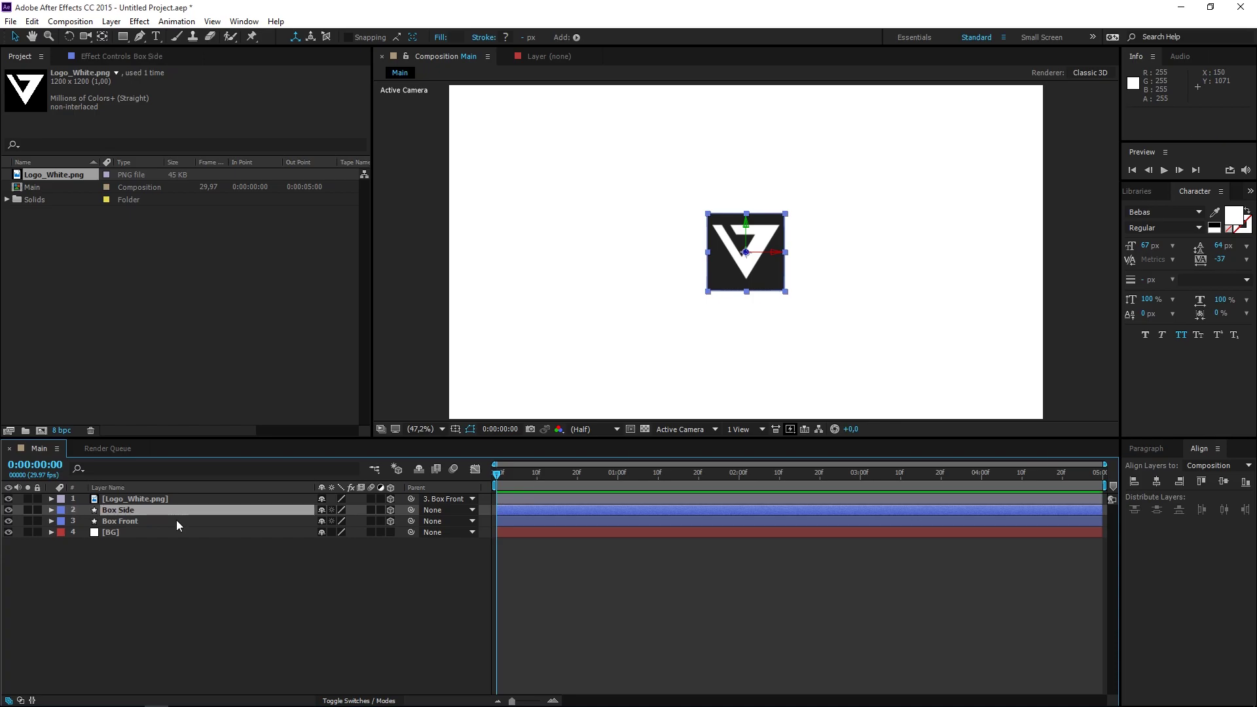
pyautogui.moveTo(112, 499); pyautogui.dragTo(109, 518)
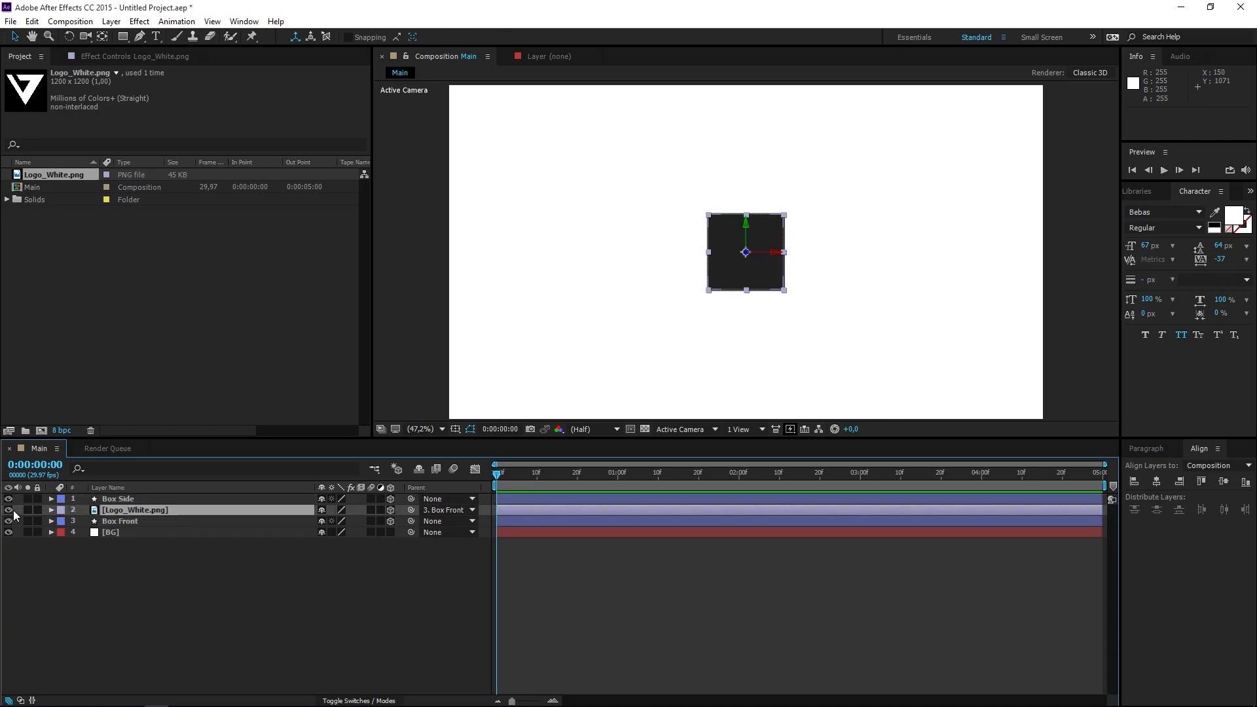
pyautogui.moveTo(12, 512); pyautogui.dragTo(8, 522)
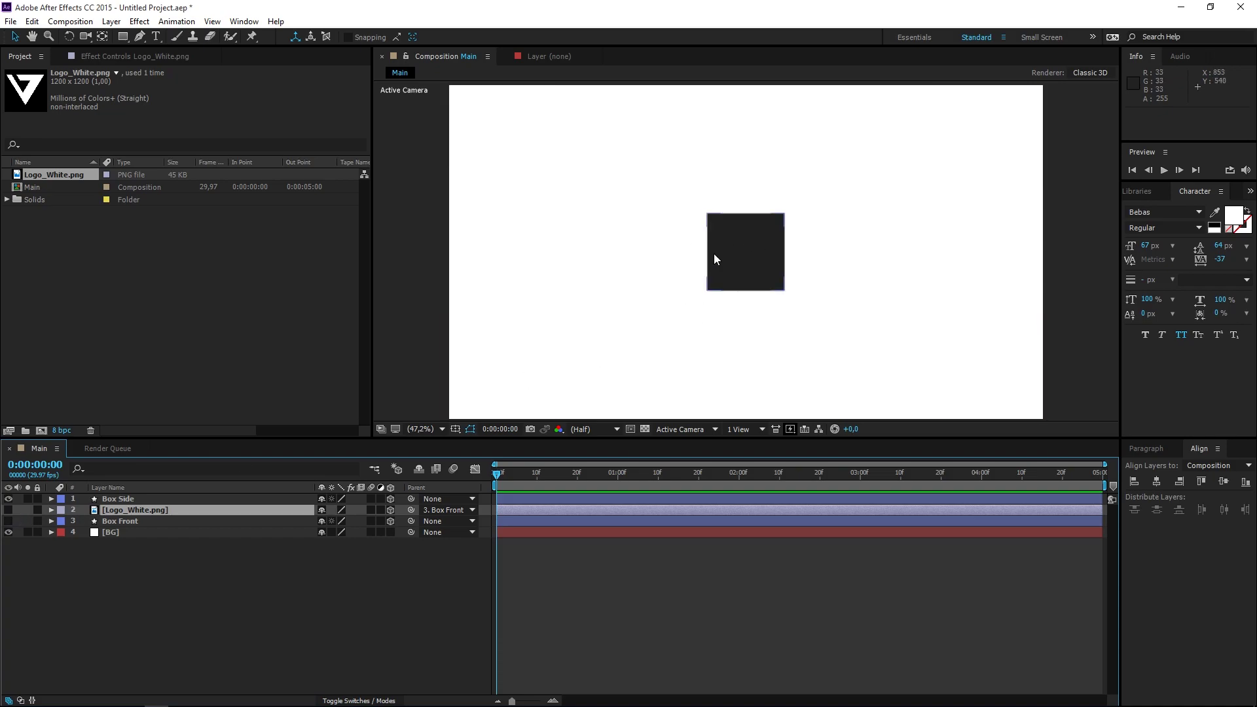
pyautogui.click(229, 599)
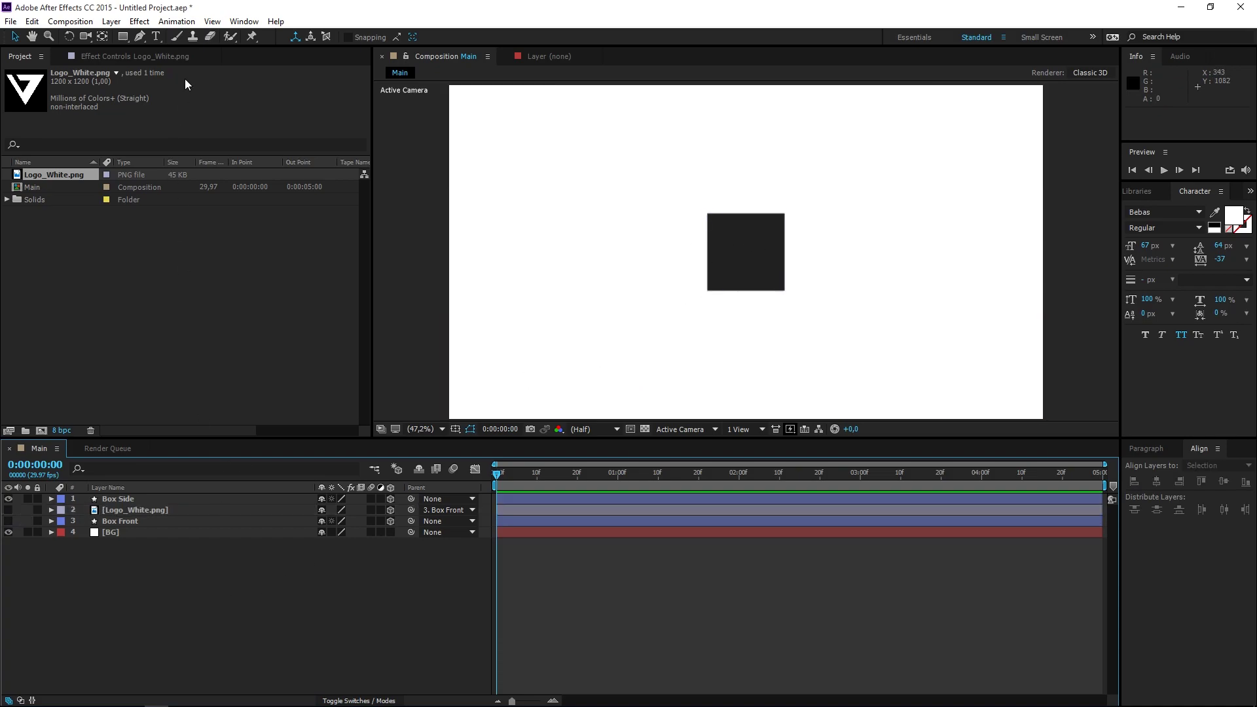
# Type a two-line text layer reading 'TV BUMPER' / 'TUTORIAL' on the box
pyautogui.click(155, 36)
pyautogui.click(729, 254)
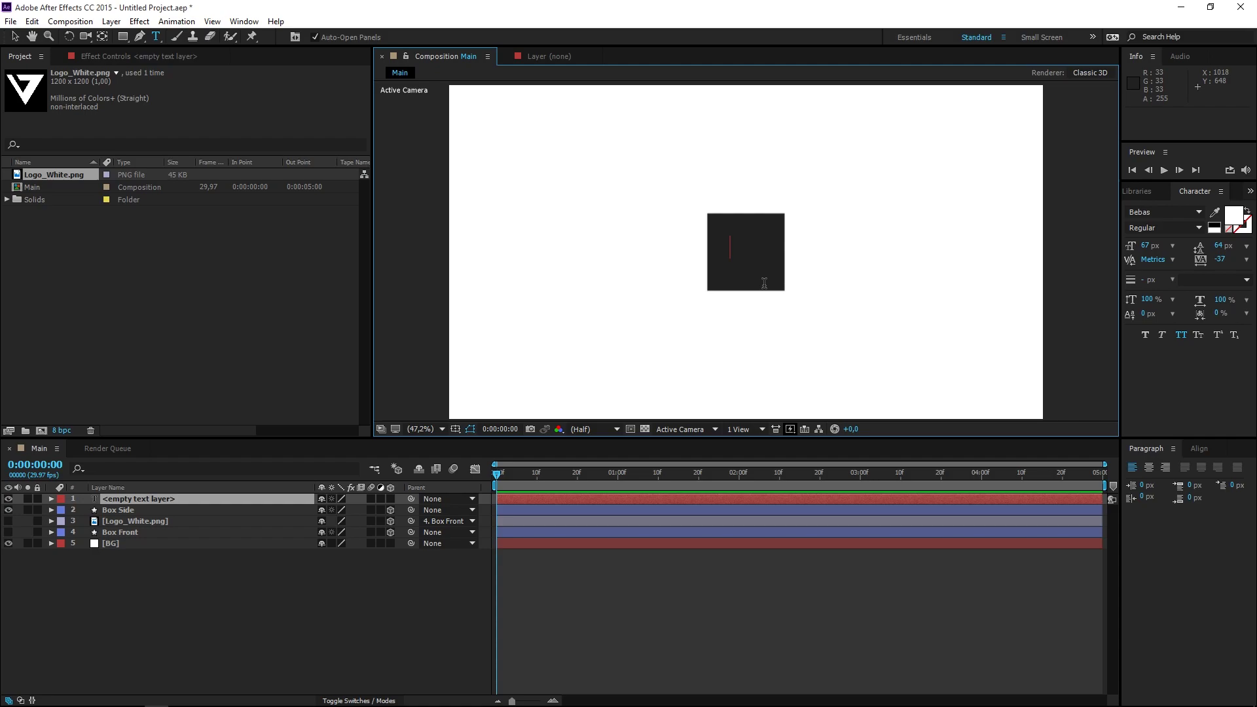
pyautogui.write('TV ')
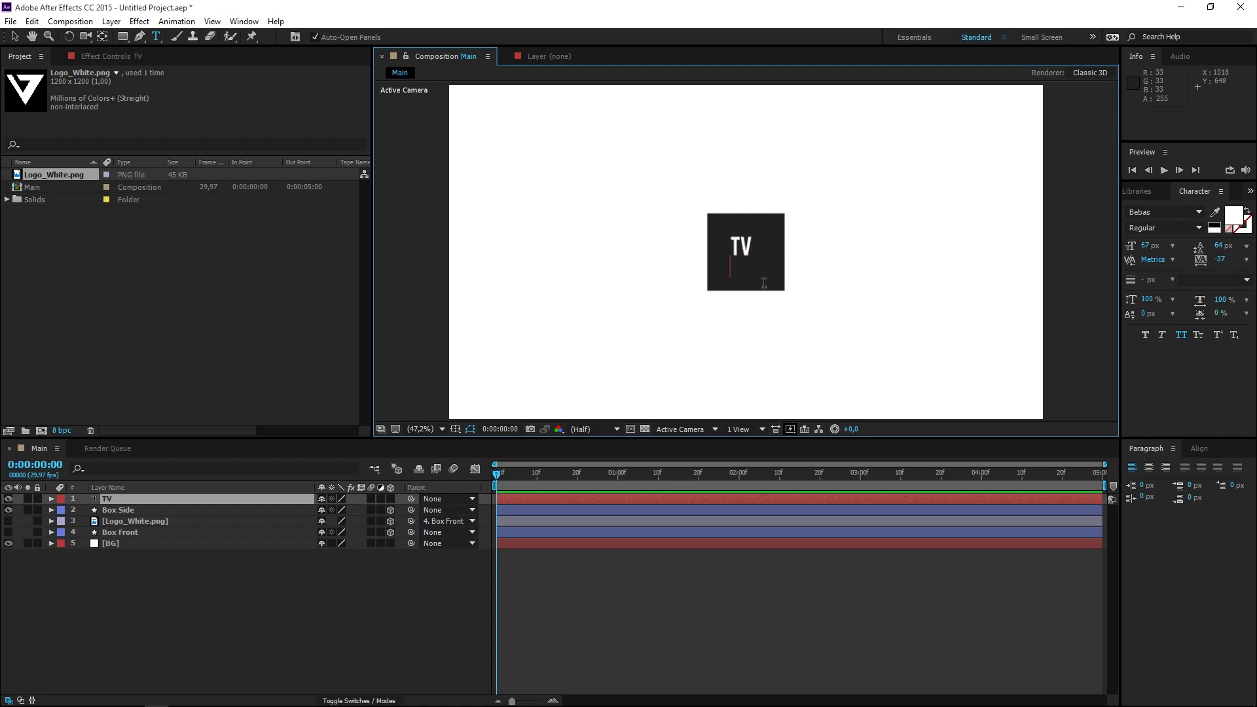
pyautogui.write('BUMPER')
pyautogui.press('Return')
pyautogui.write('TUTORIAL')
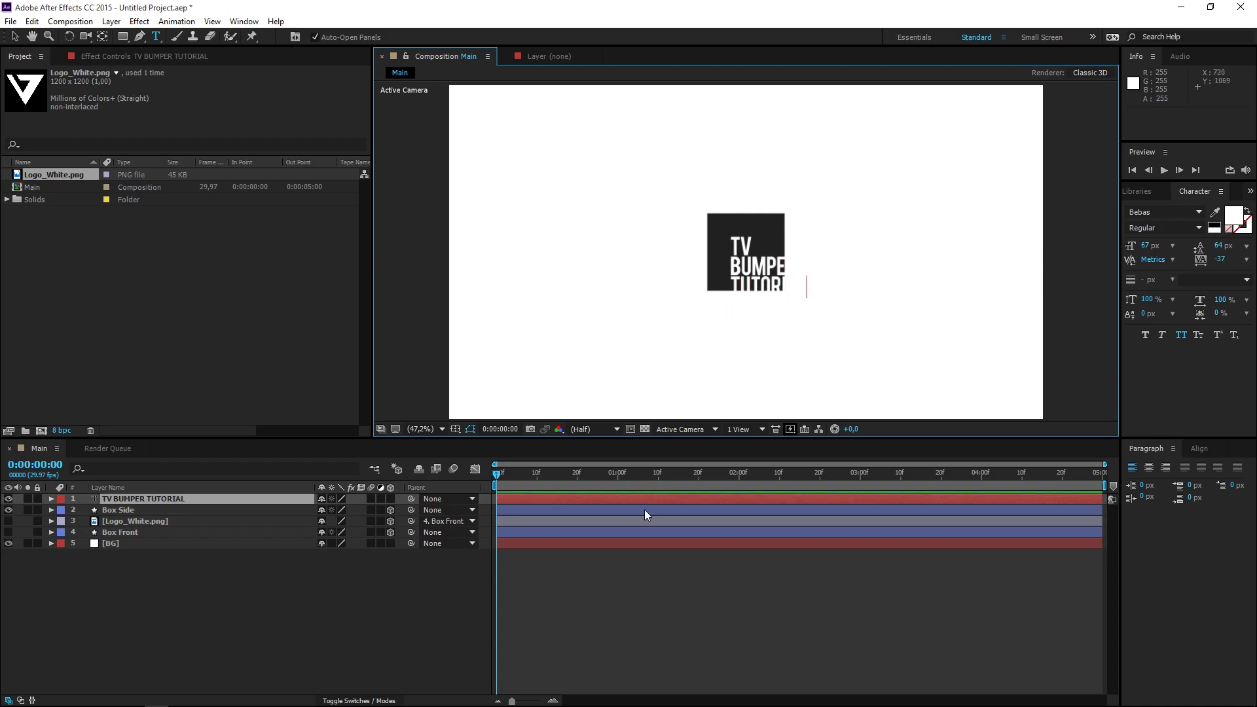
pyautogui.click(621, 598)
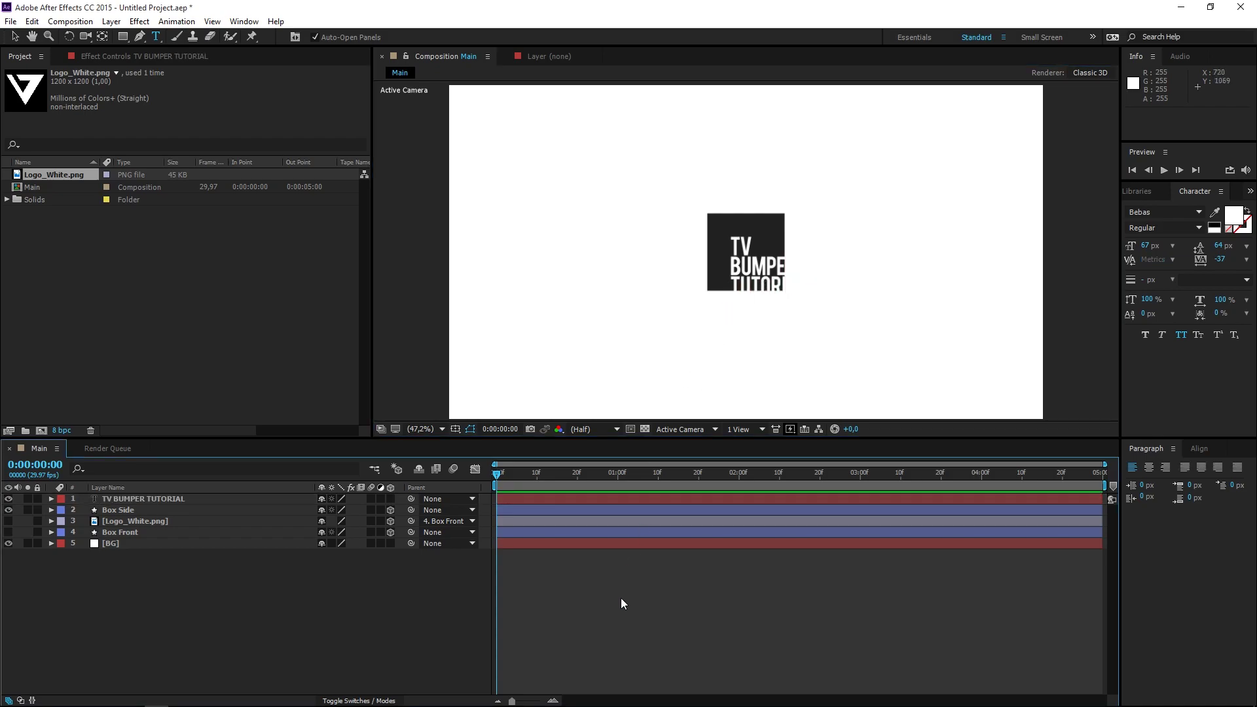
# Centre the text in the composition and shrink it to about 93%
pyautogui.click(144, 500)
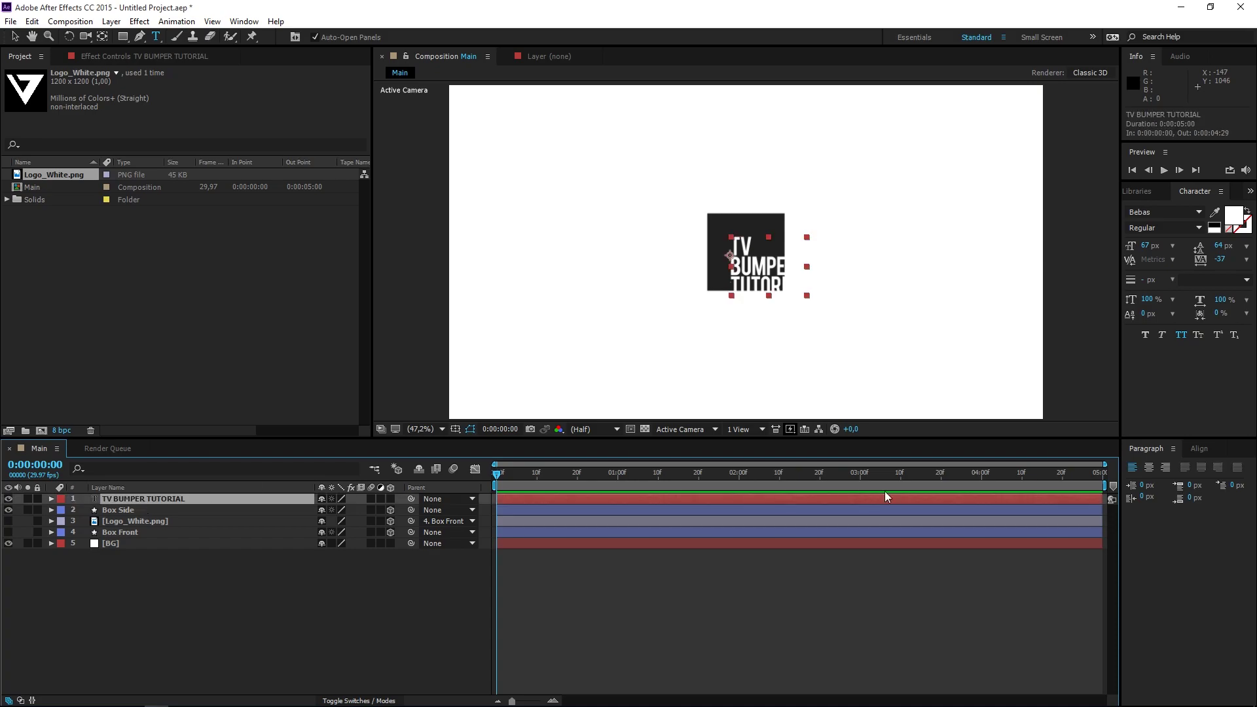
pyautogui.click(1192, 449)
pyautogui.press('capslock')
pyautogui.click(1202, 481)
pyautogui.click(1221, 484)
pyautogui.press('capslock')
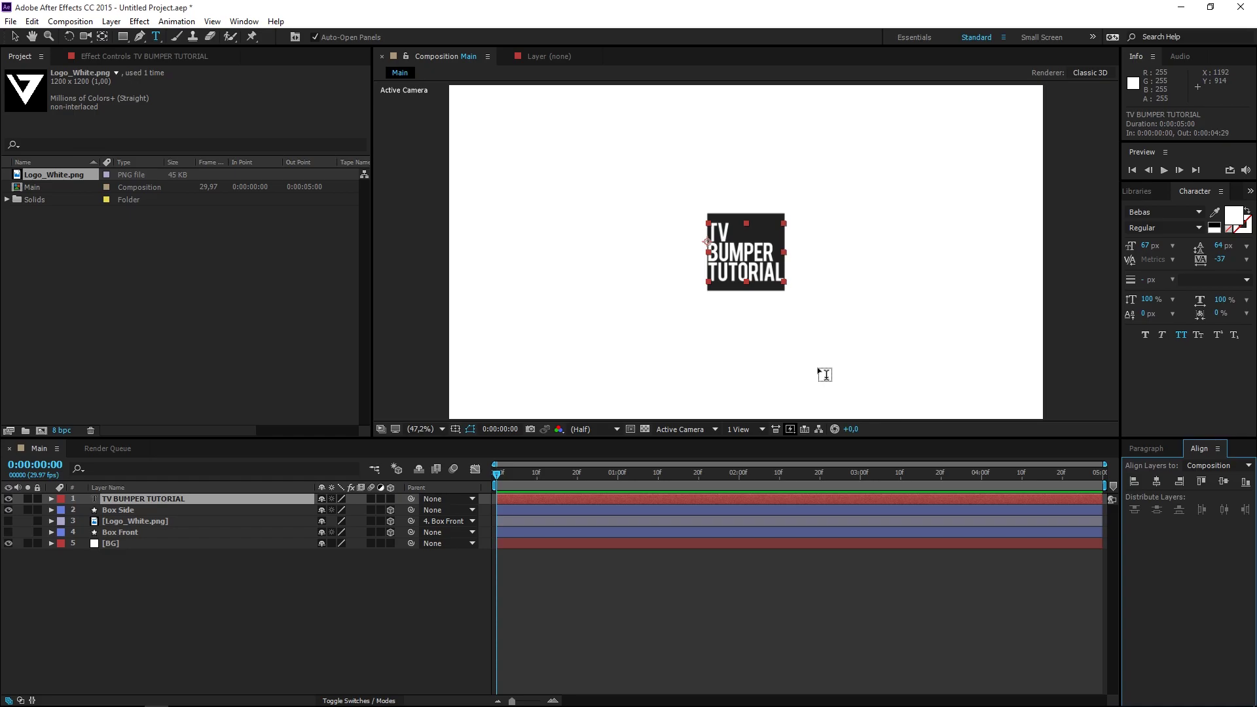
pyautogui.press('v')
pyautogui.moveTo(783, 282); pyautogui.dragTo(777, 276)
pyautogui.click(1223, 481)
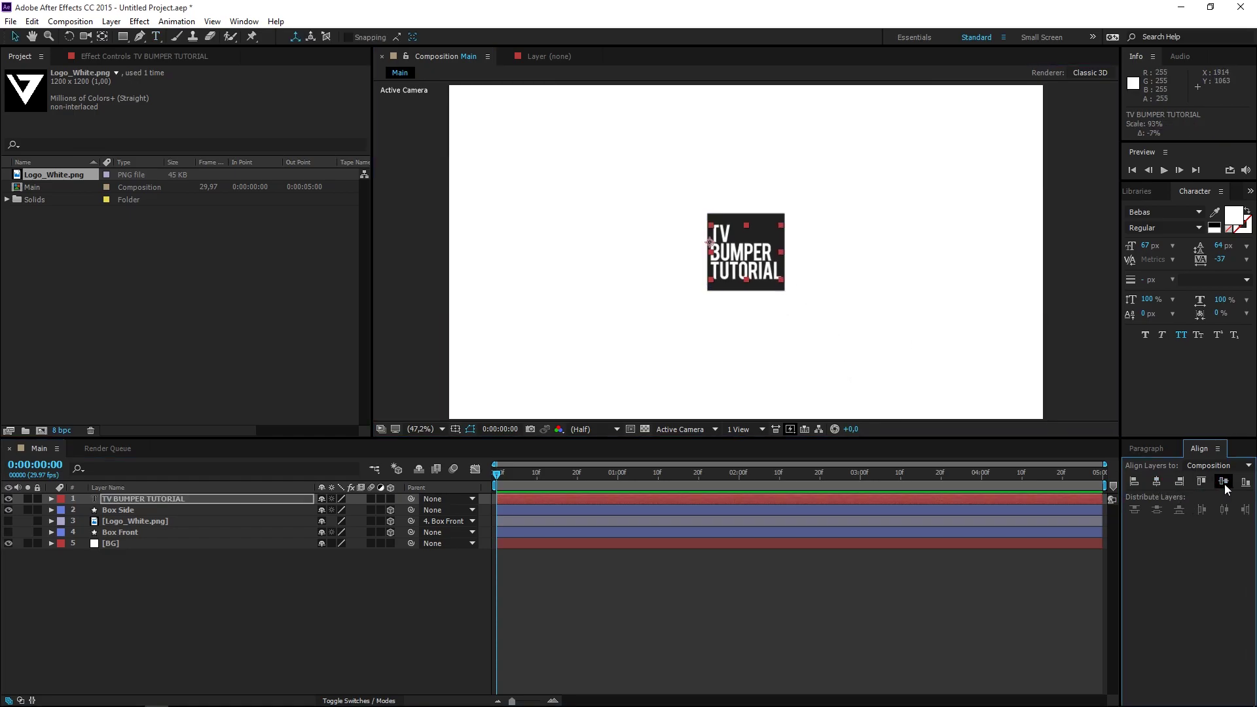
# Make the text layer 3D and parent it to Box Side
pyautogui.click(627, 595)
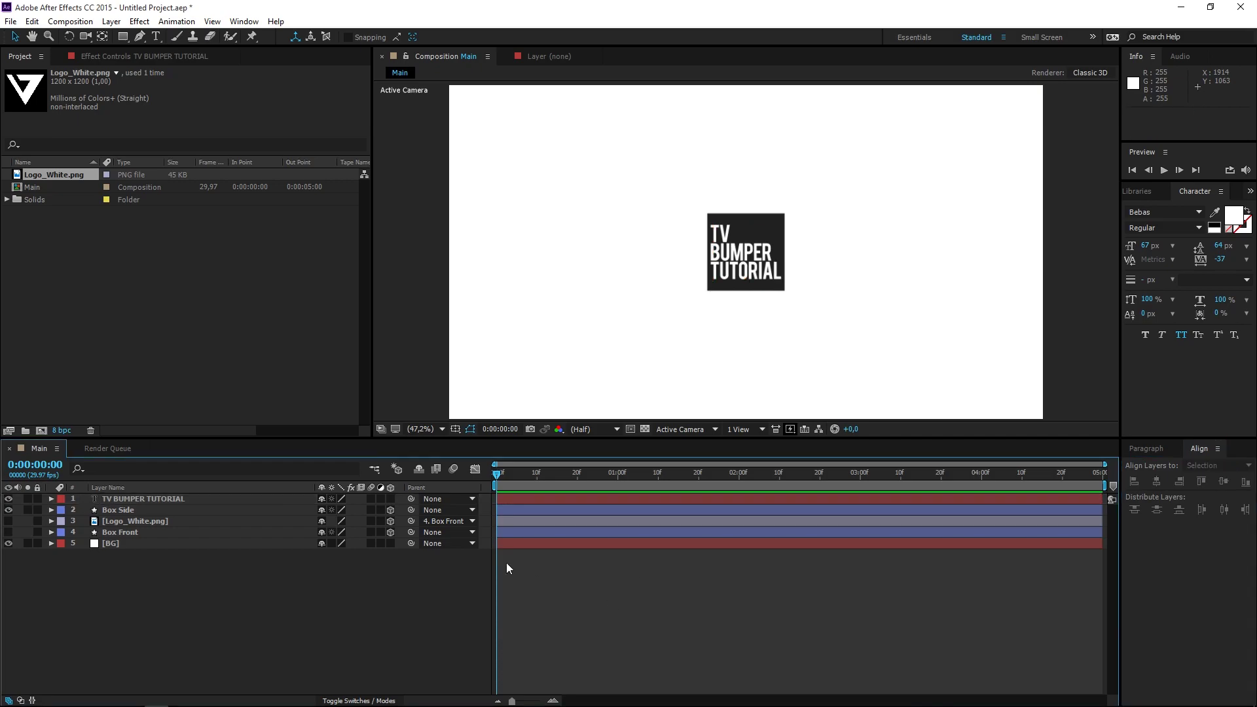
pyautogui.click(390, 499)
pyautogui.moveTo(411, 499); pyautogui.dragTo(202, 508)
# Unhide the logo layer and switch the viewer to 2 Views – Horizontal with Top and Active Camera
pyautogui.click(8, 521)
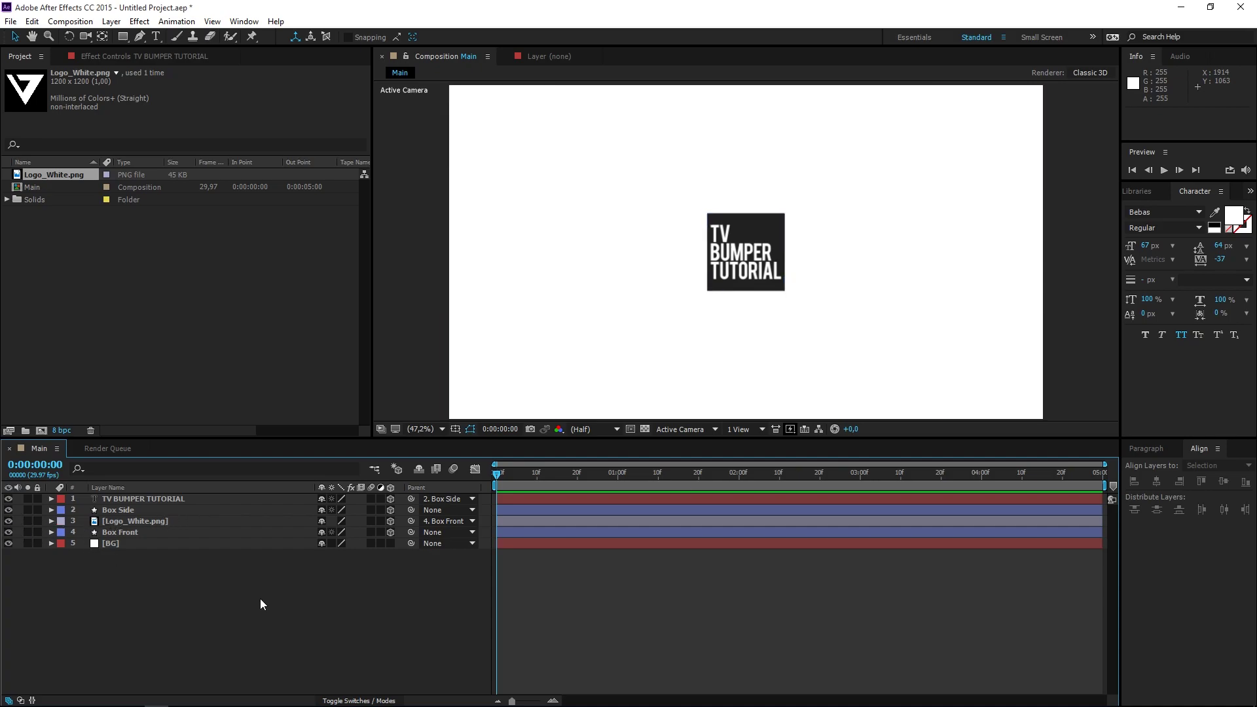
pyautogui.click(748, 428)
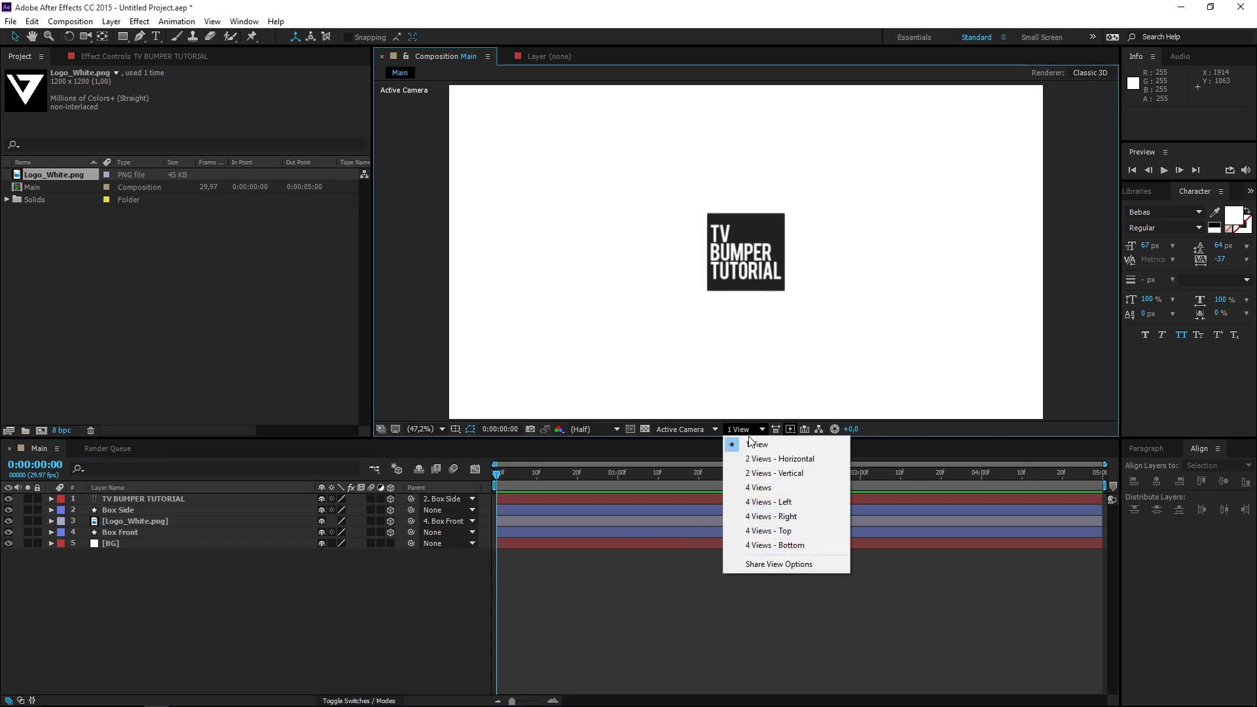
pyautogui.click(745, 459)
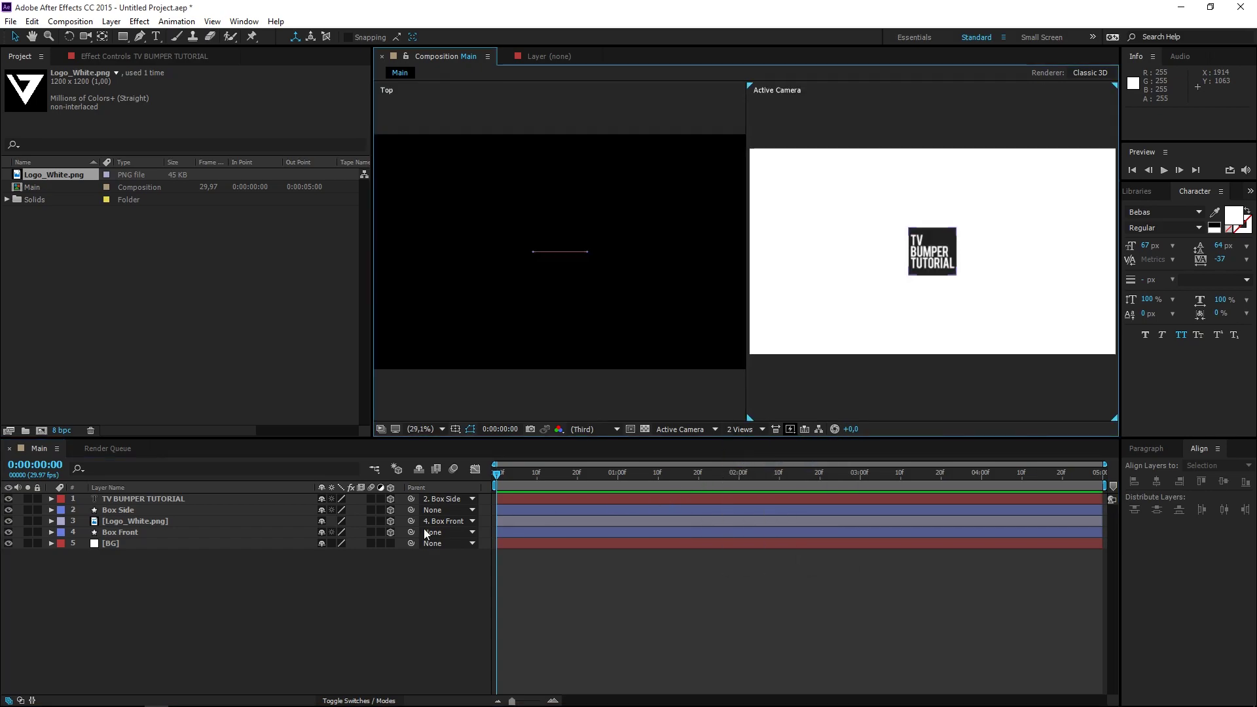
pyautogui.click(112, 533)
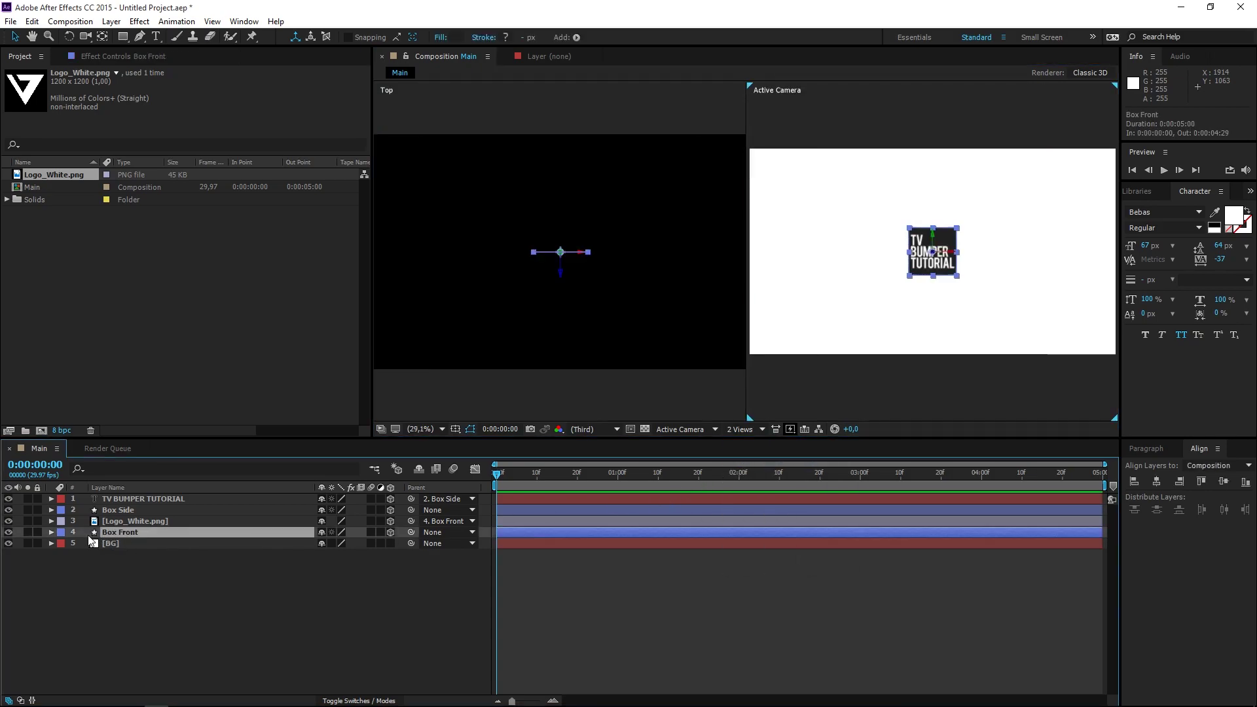
# Set Box Front's Transform Anchor Point Z to 125
pyautogui.click(51, 532)
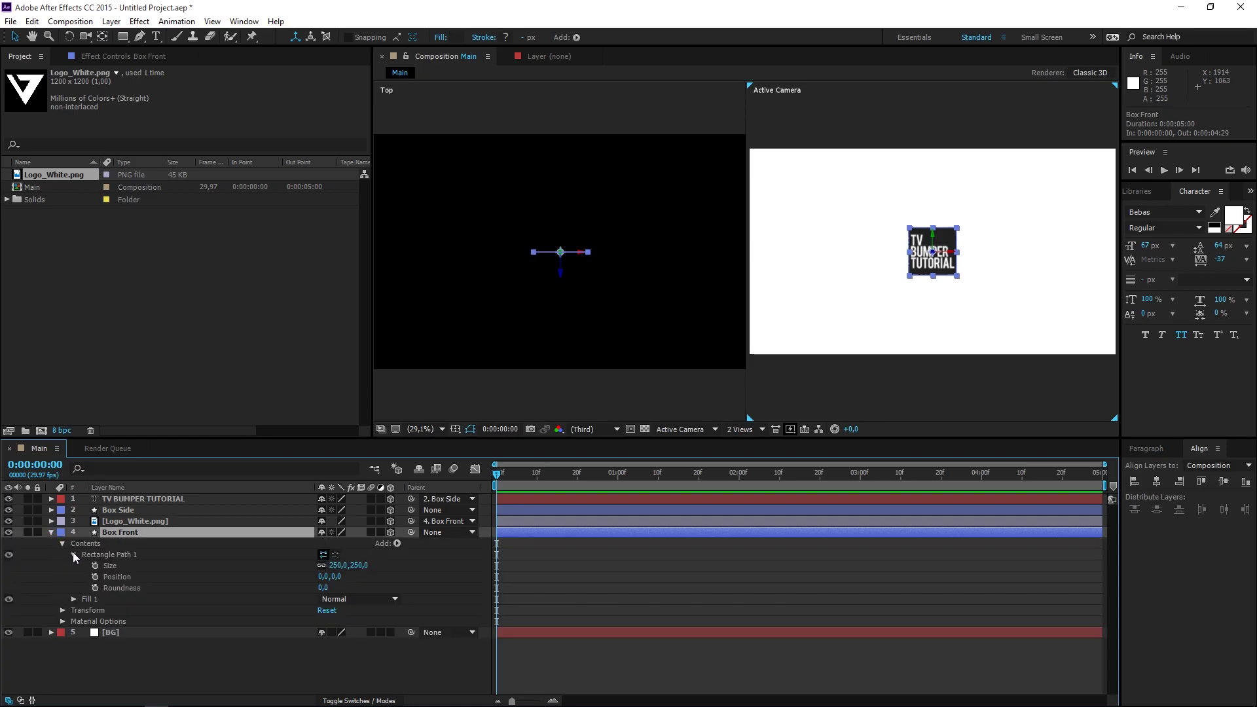
pyautogui.click(73, 554)
pyautogui.click(62, 577)
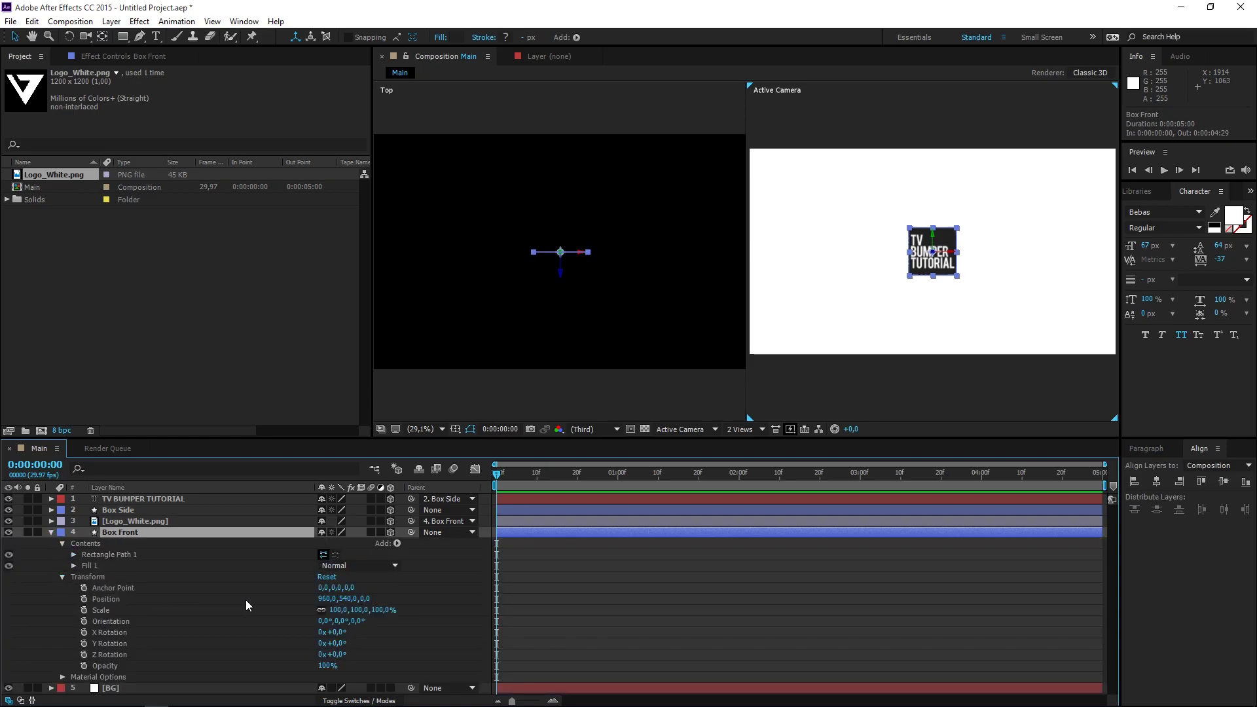
pyautogui.click(350, 588)
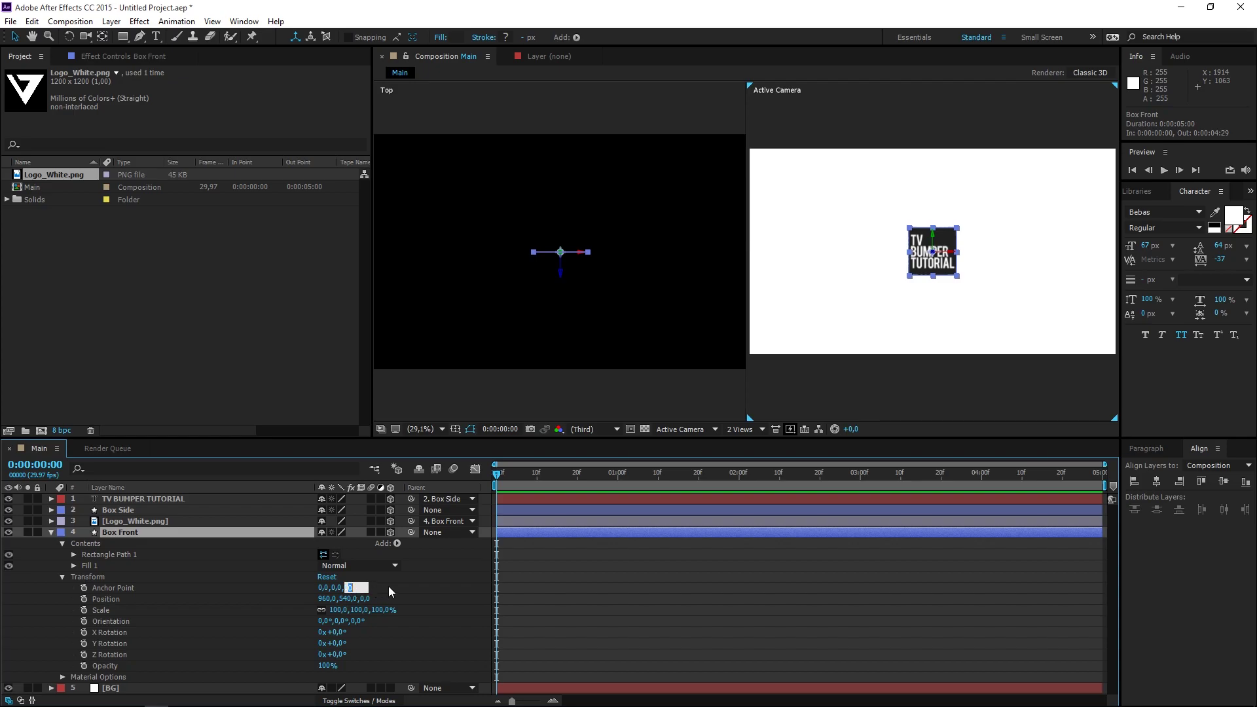
pyautogui.write('125')
pyautogui.click(410, 586)
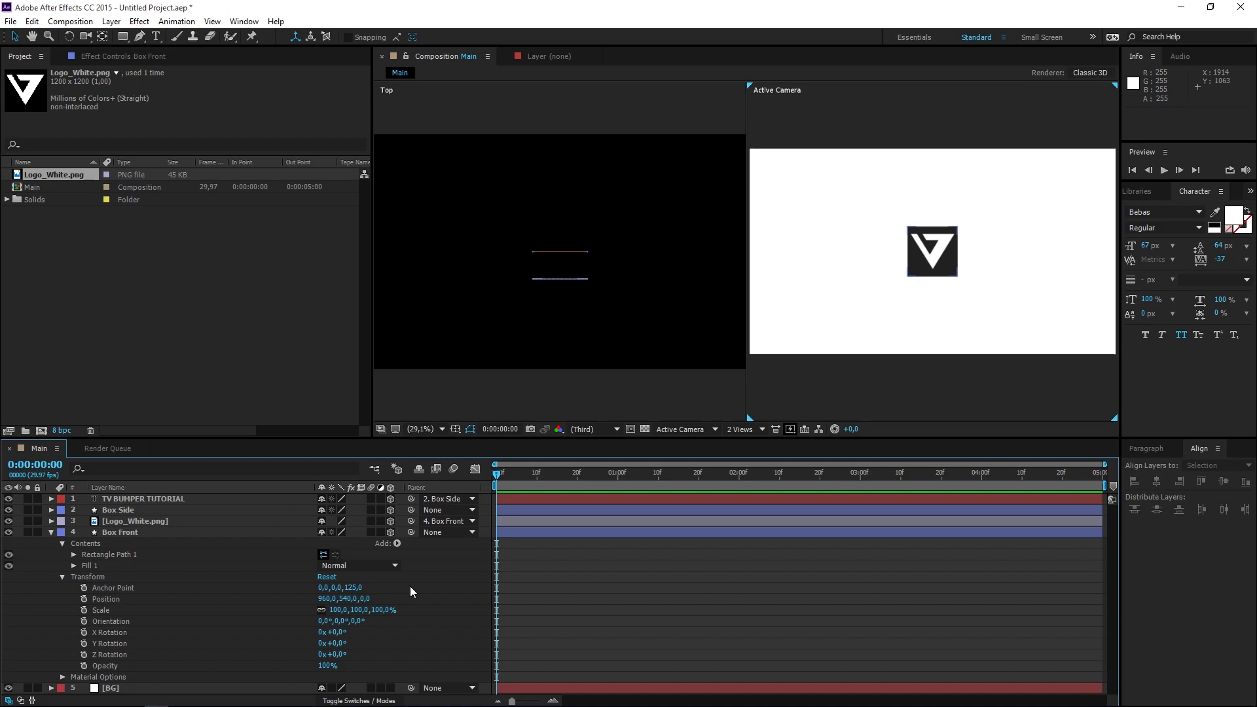
pyautogui.click(111, 587)
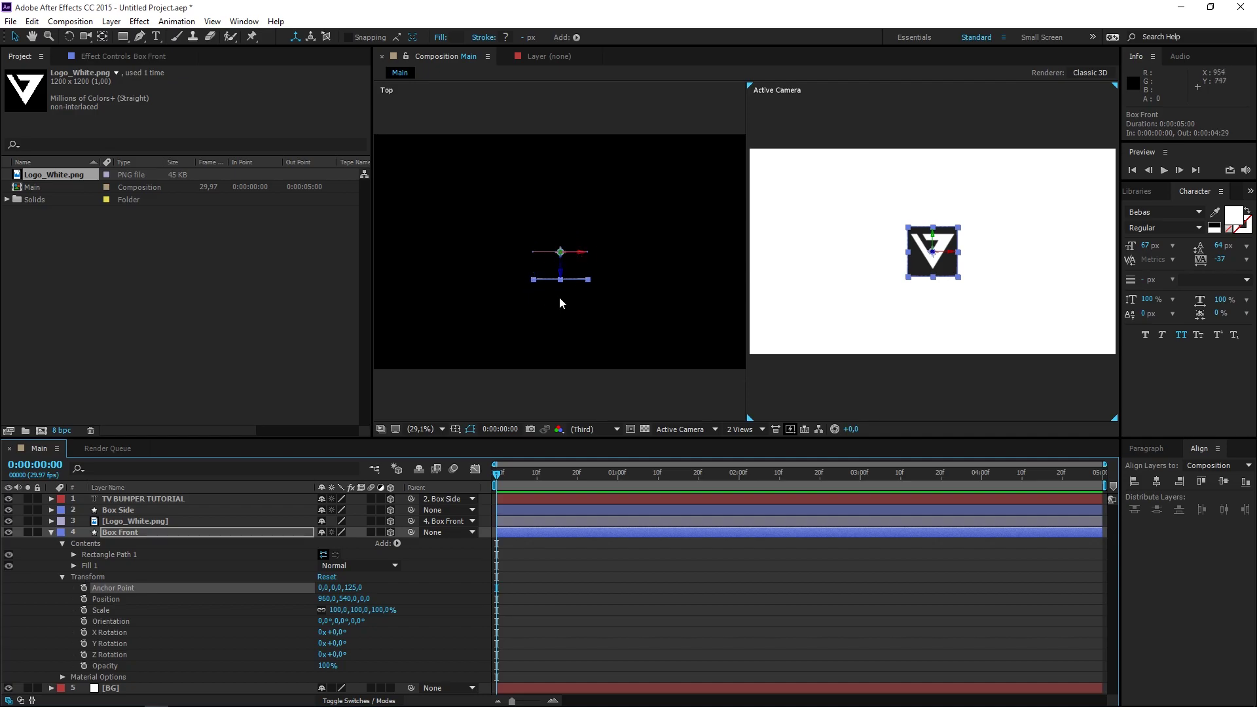
# Rotate Box Side -90° on the Y axis
pyautogui.click(51, 532)
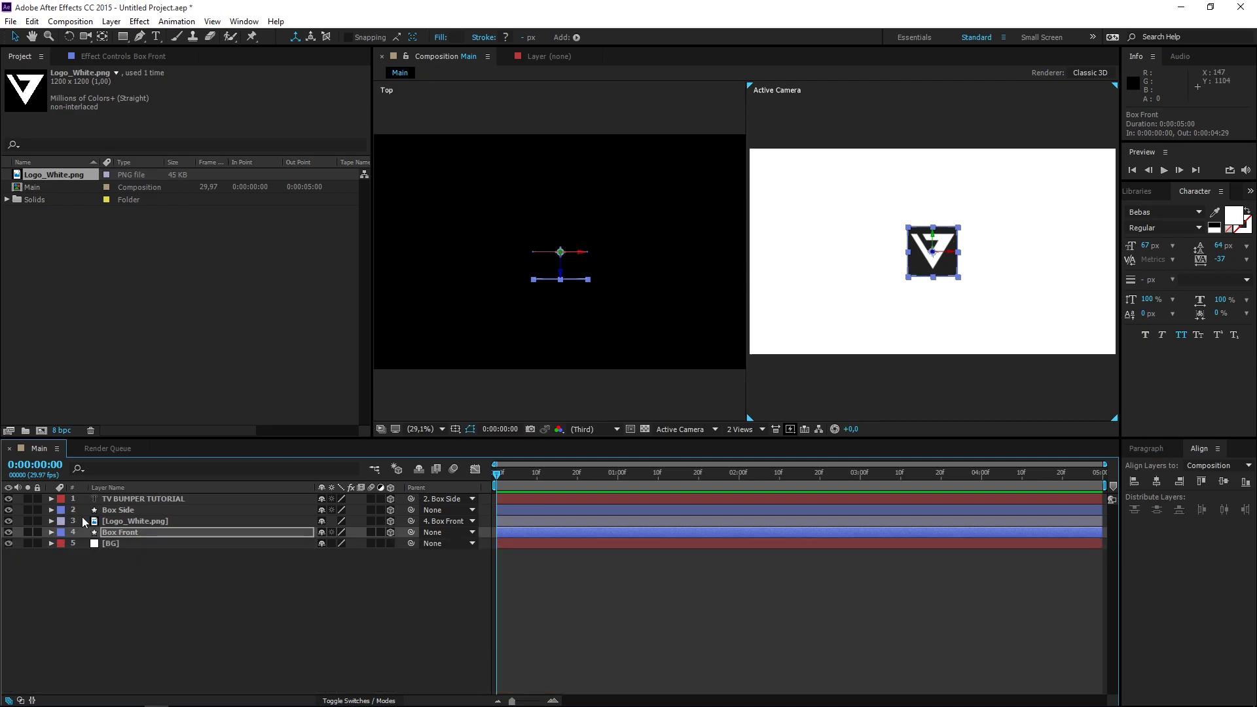
pyautogui.click(103, 511)
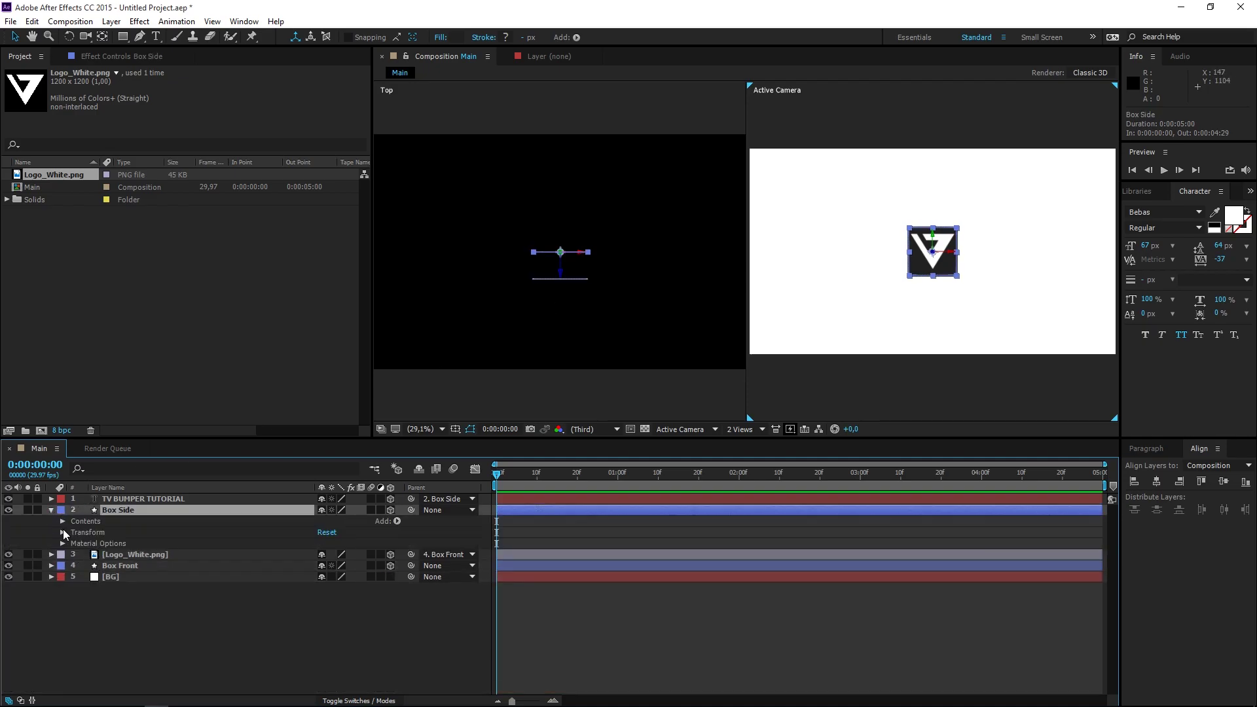
pyautogui.click(63, 532)
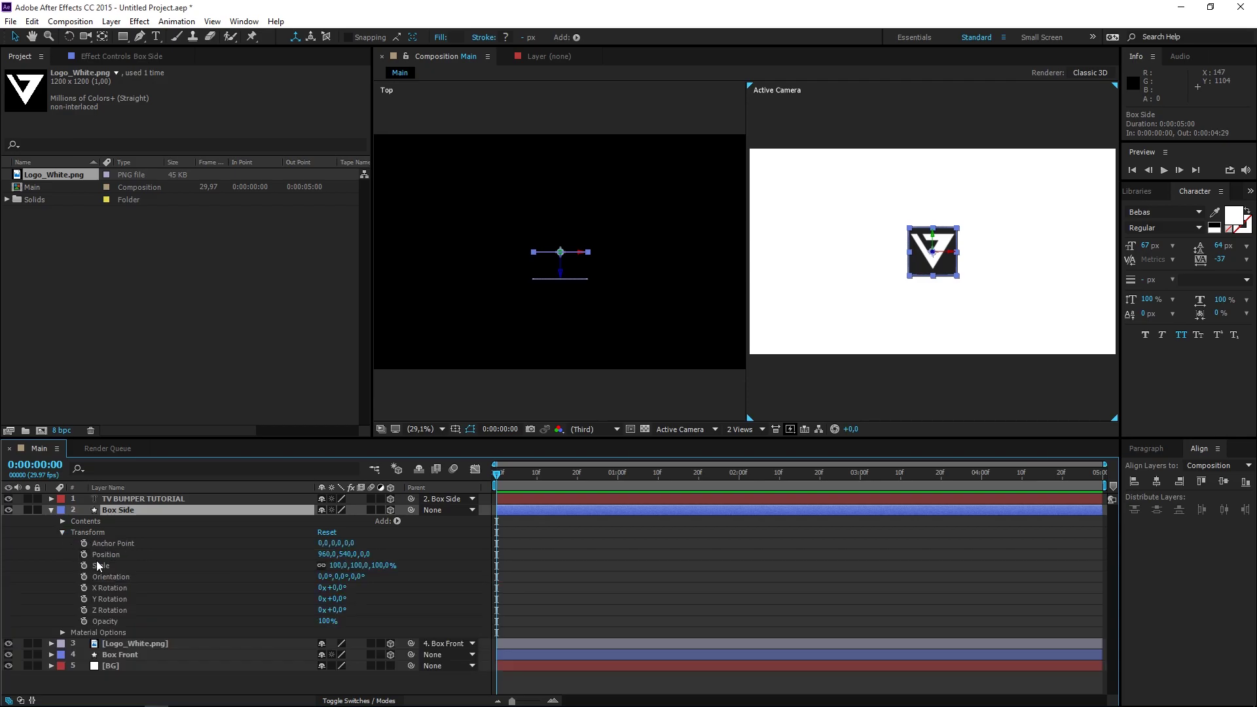
pyautogui.click(336, 599)
pyautogui.write('-90')
pyautogui.click(416, 599)
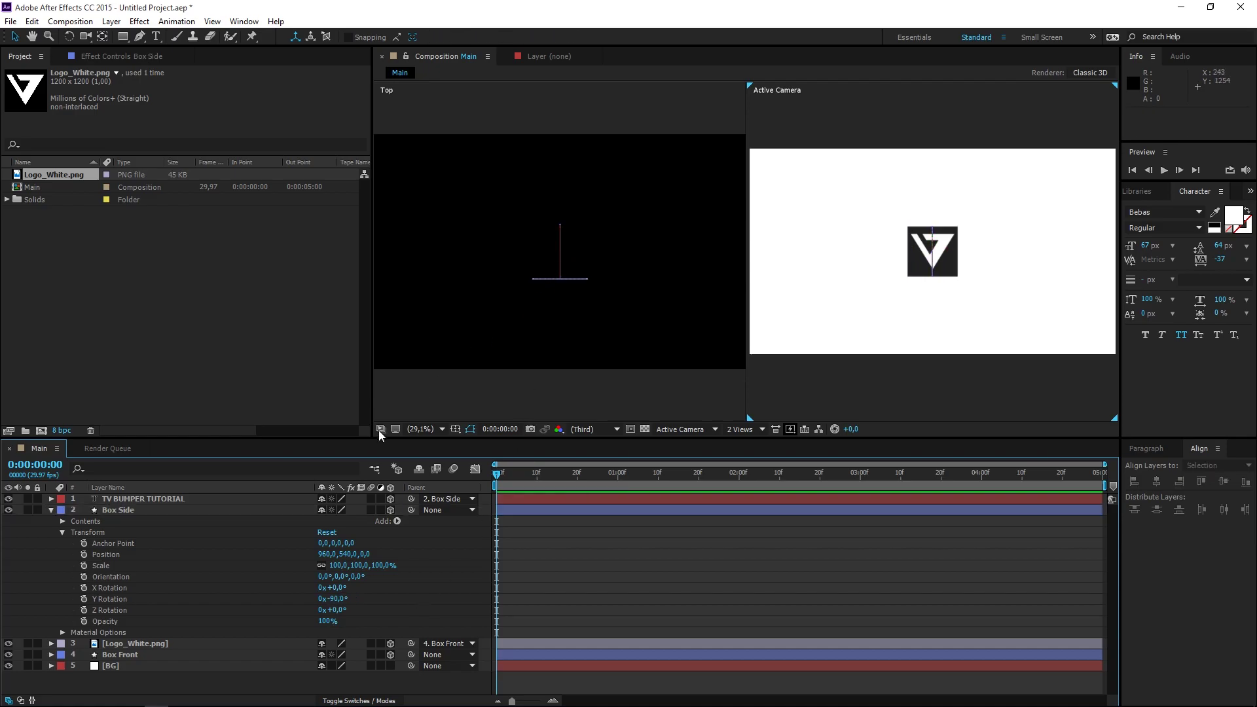
# Move Box Side's Position X by +125 to 1085
pyautogui.click(124, 558)
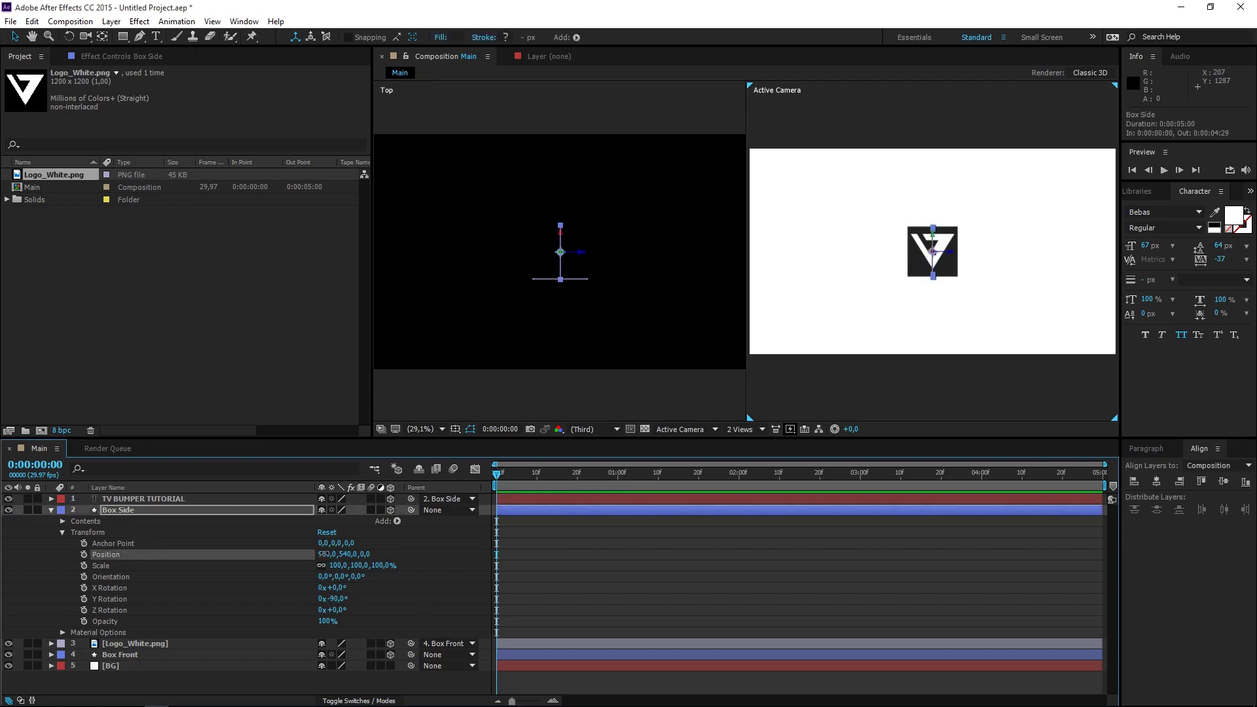
pyautogui.click(325, 554)
pyautogui.write('+125')
pyautogui.click(399, 552)
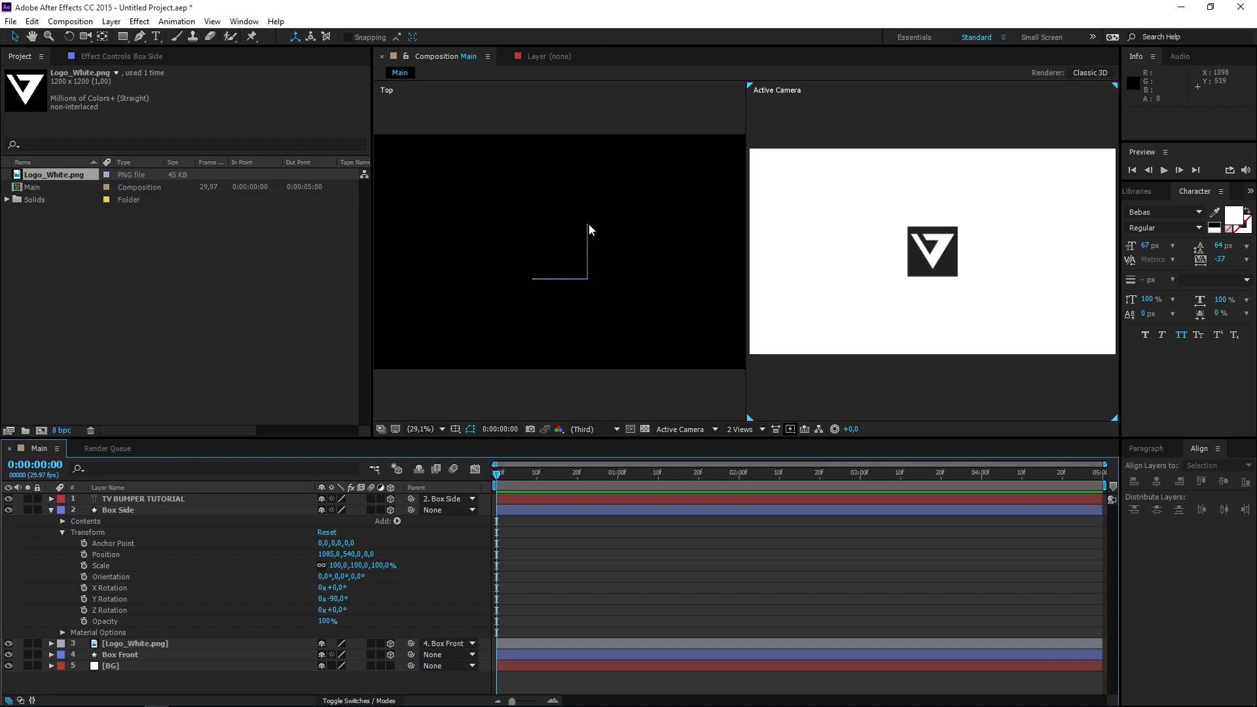
pyautogui.click(743, 430)
# Return the viewer to a single Active Camera view and add a Null Object layer
pyautogui.click(737, 441)
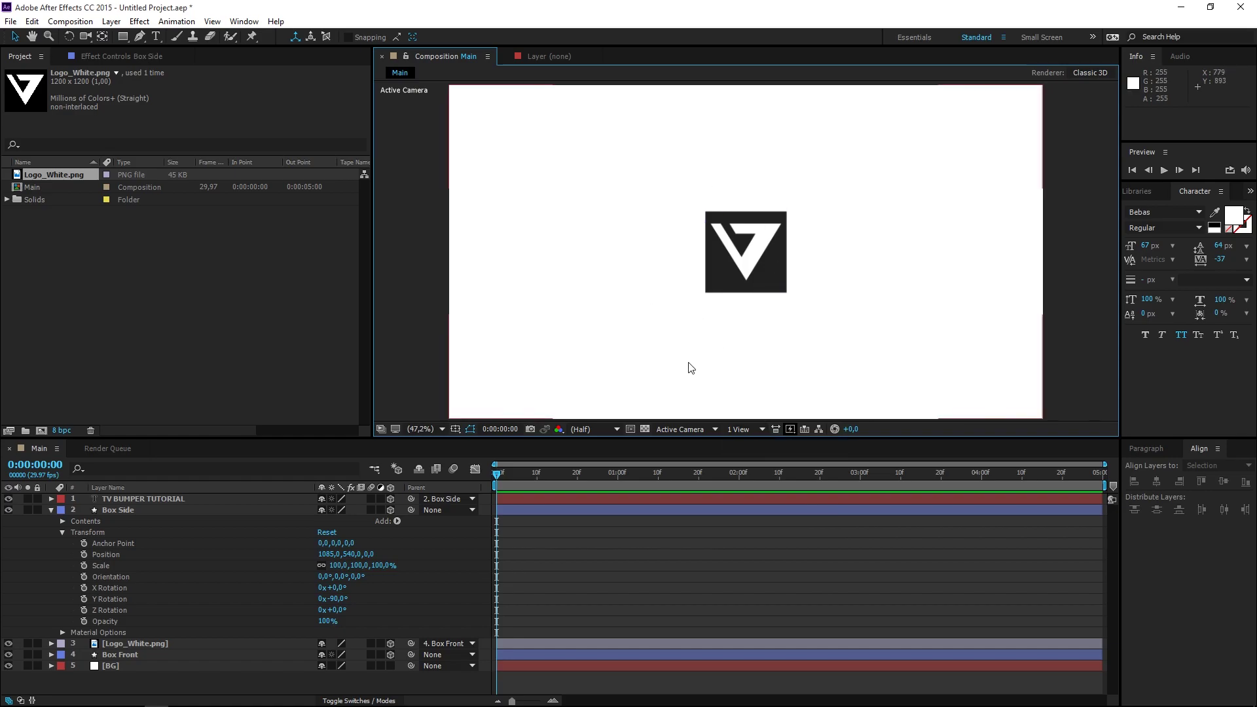
pyautogui.click(52, 511)
pyautogui.rightClick(154, 576)
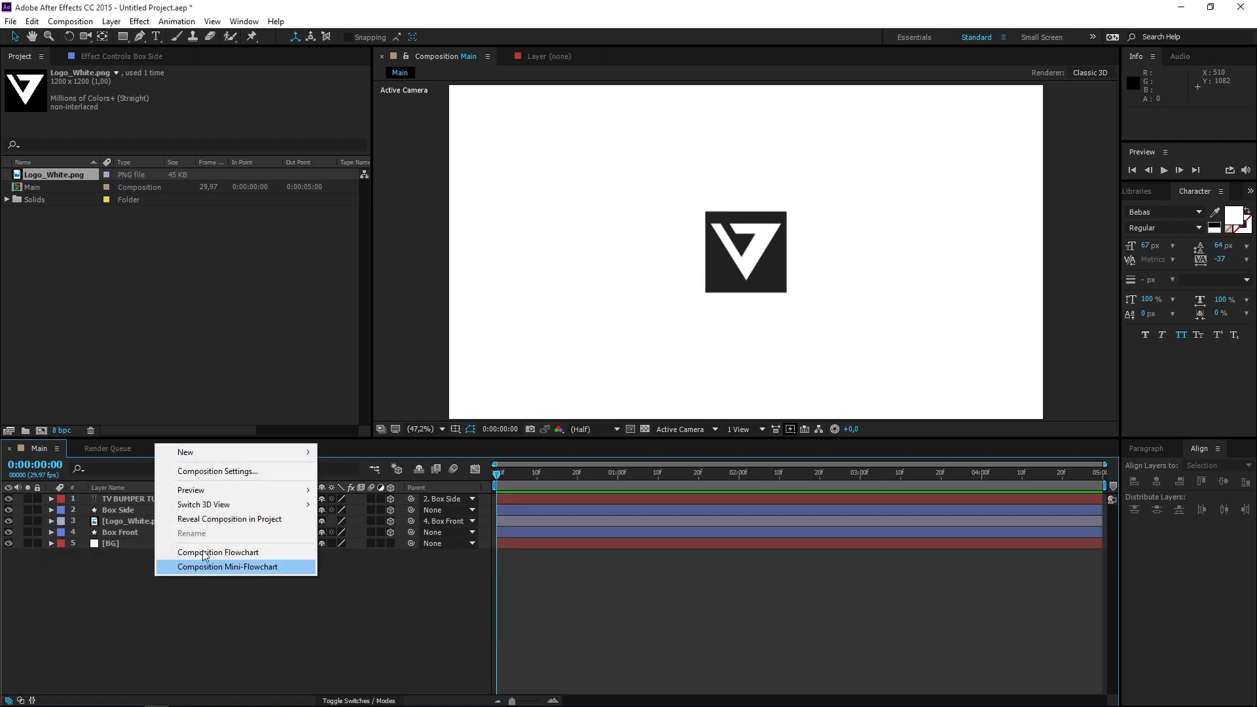
pyautogui.moveTo(268, 453)
pyautogui.click(357, 529)
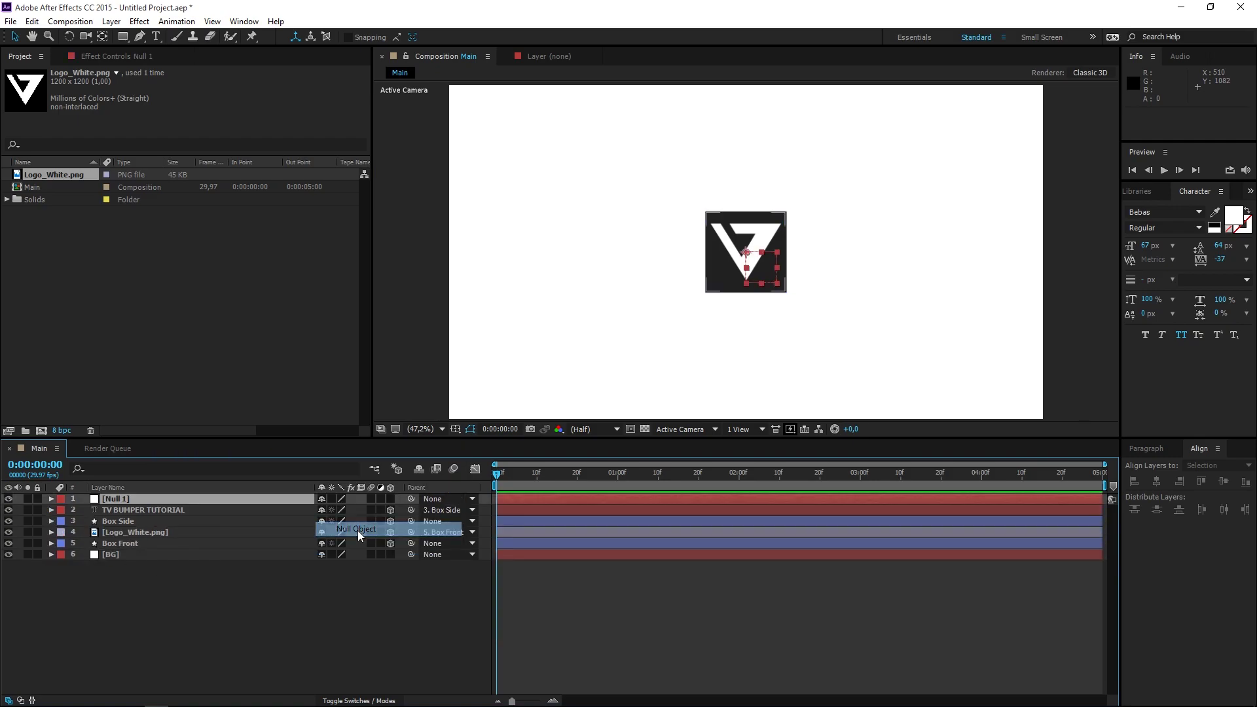
# Parent Box Side to Box Front, and Box Front to Null 1
pyautogui.click(135, 522)
pyautogui.moveTo(410, 521); pyautogui.dragTo(150, 543)
pyautogui.click(150, 544)
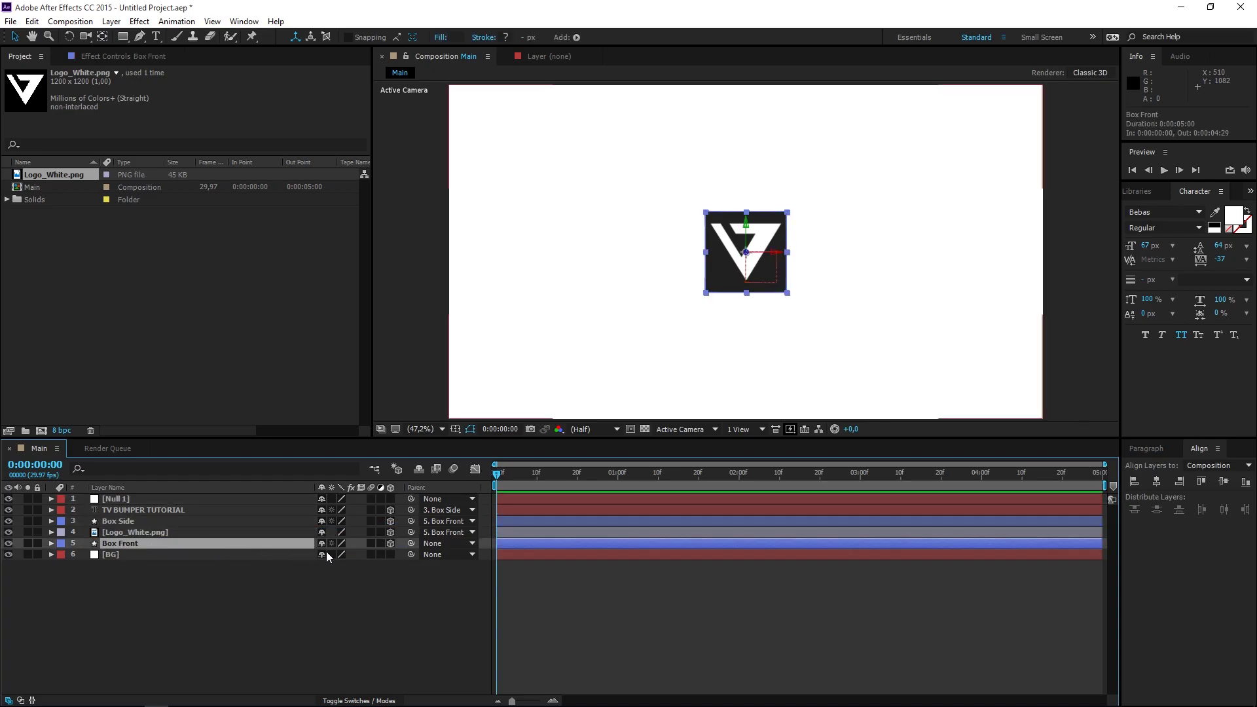
pyautogui.moveTo(410, 547); pyautogui.dragTo(116, 501)
pyautogui.click(104, 499)
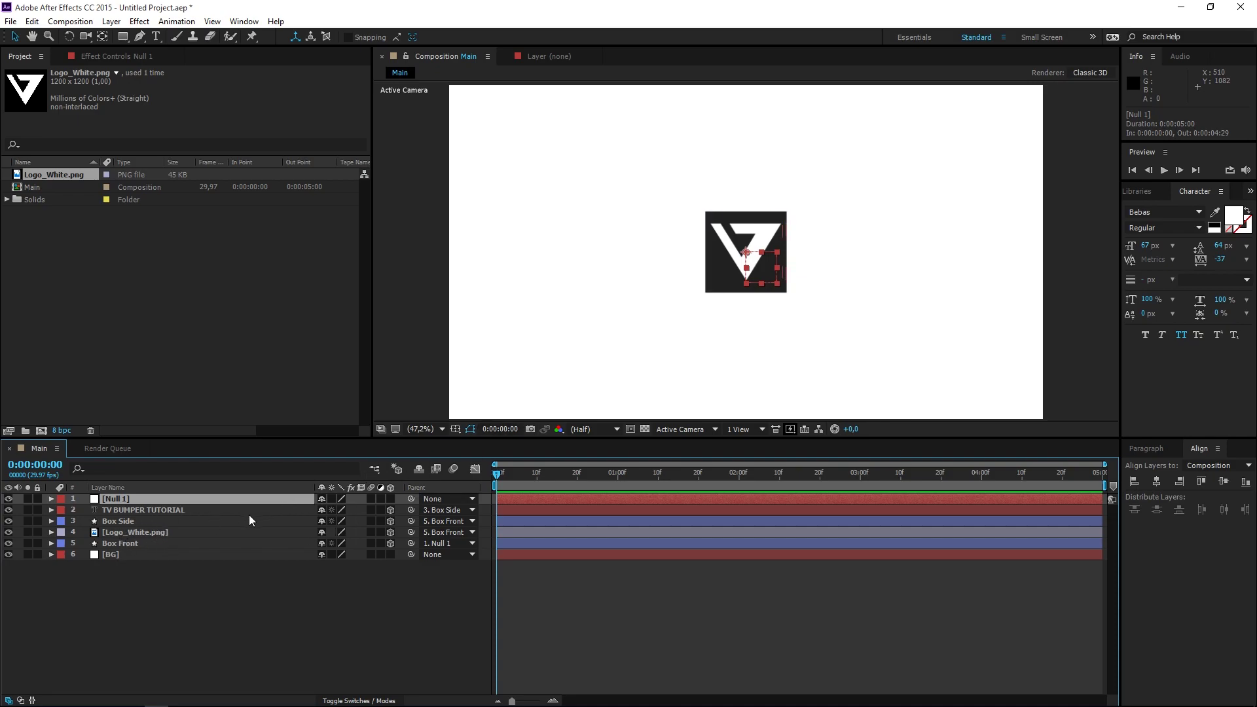
# Make Null 1 3D and set starting Scale and Y Rotation keyframes at 1:15
pyautogui.click(390, 499)
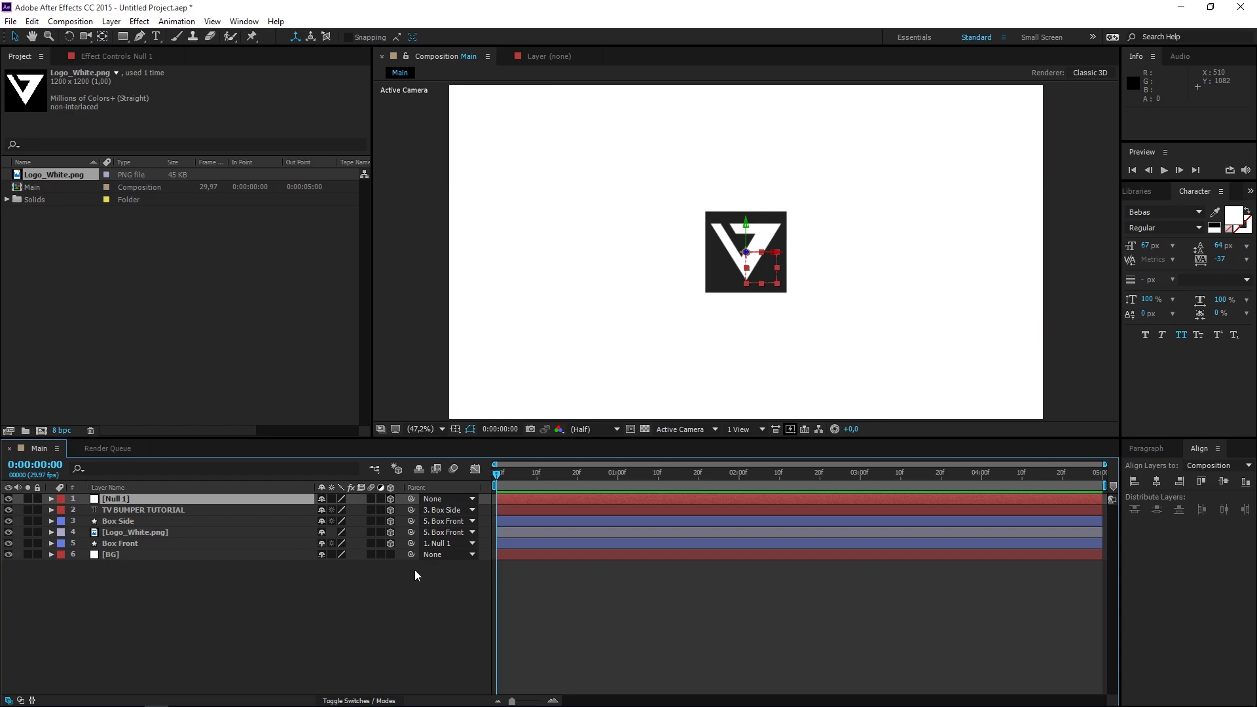
pyautogui.moveTo(674, 474); pyautogui.dragTo(678, 473)
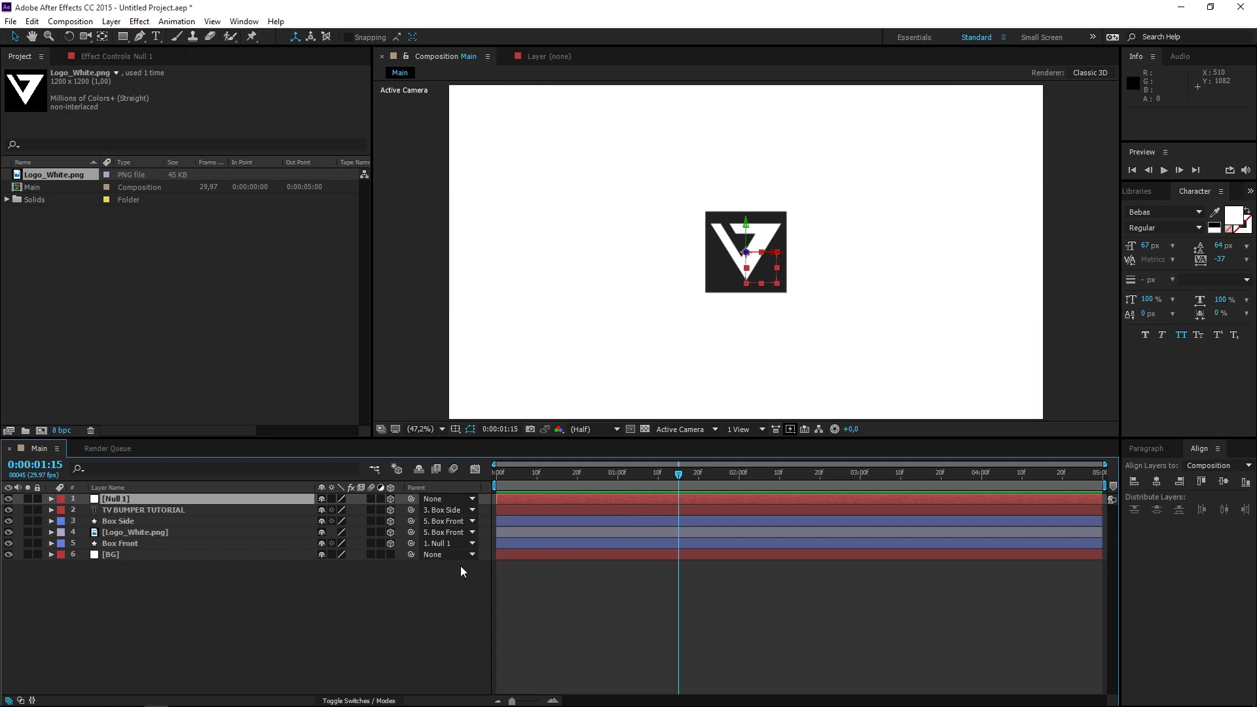
pyautogui.press('s')
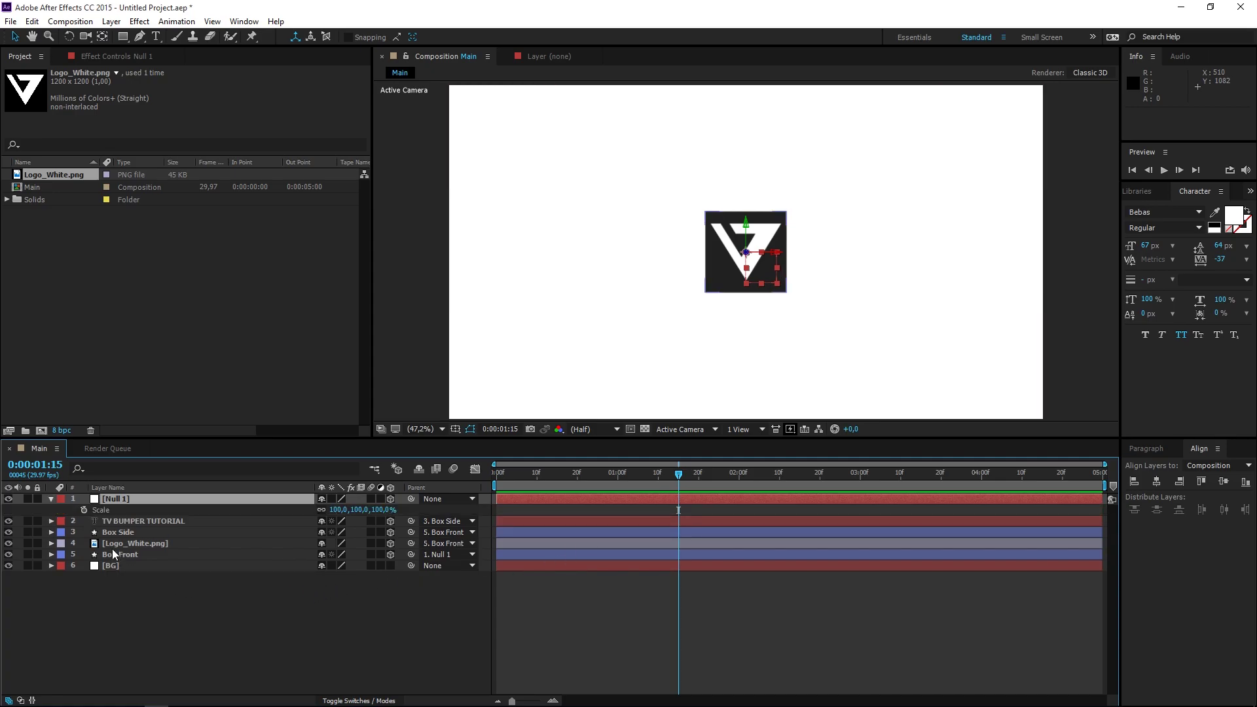
pyautogui.click(84, 510)
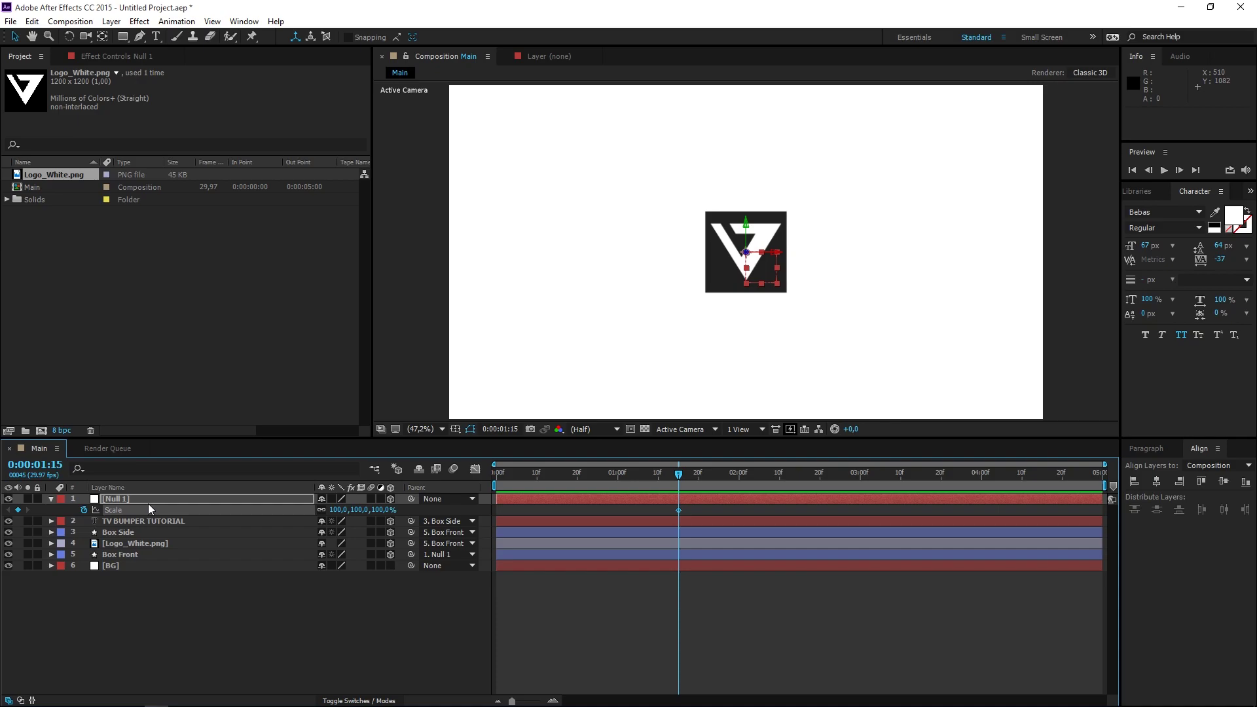
pyautogui.press('r')
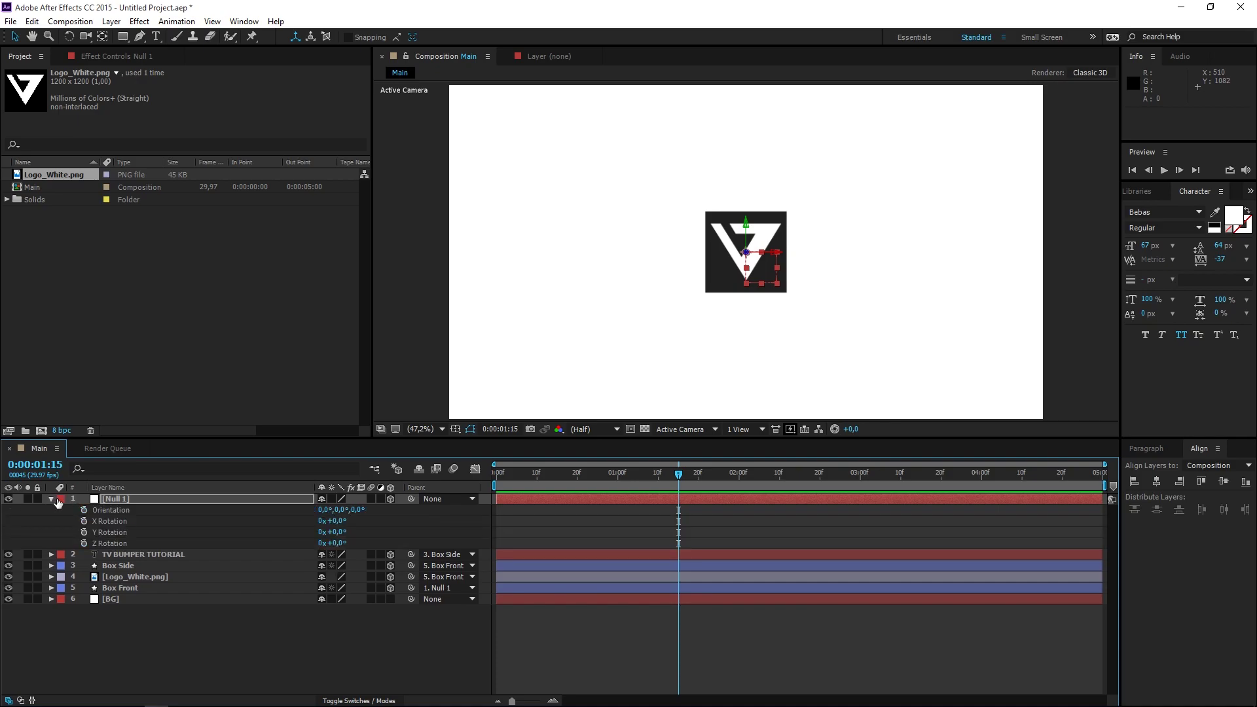
pyautogui.click(83, 533)
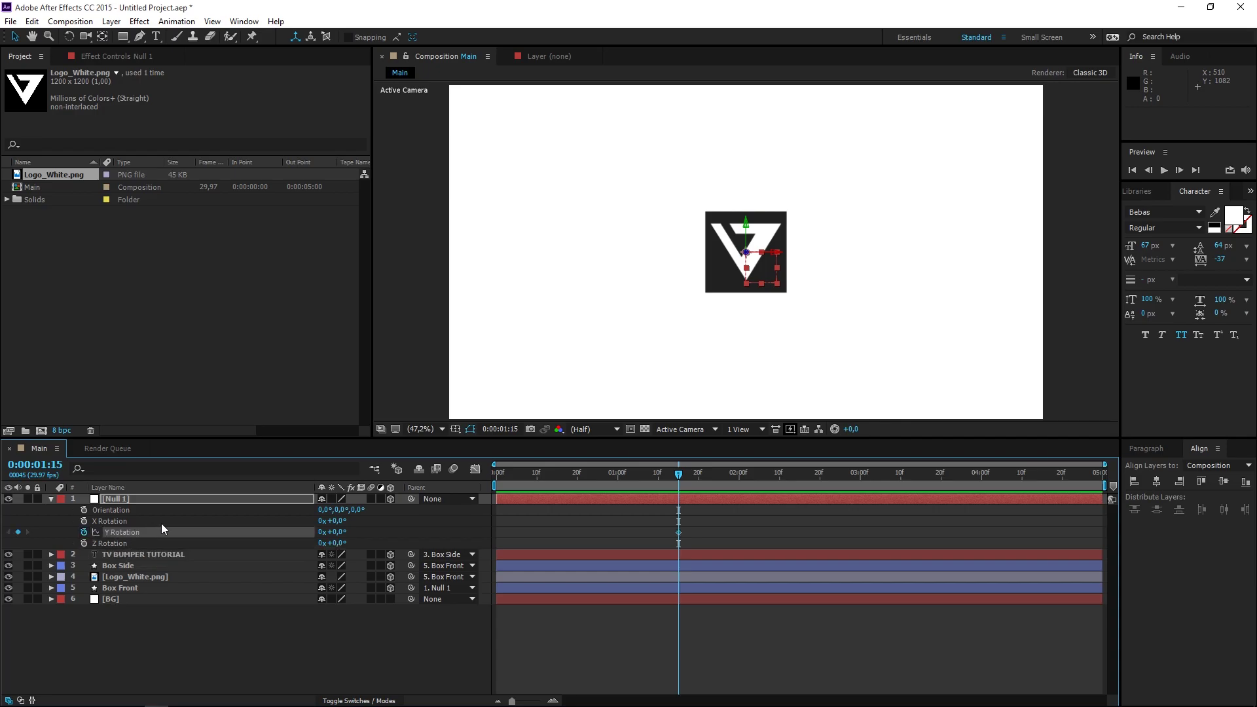
pyautogui.press('u')
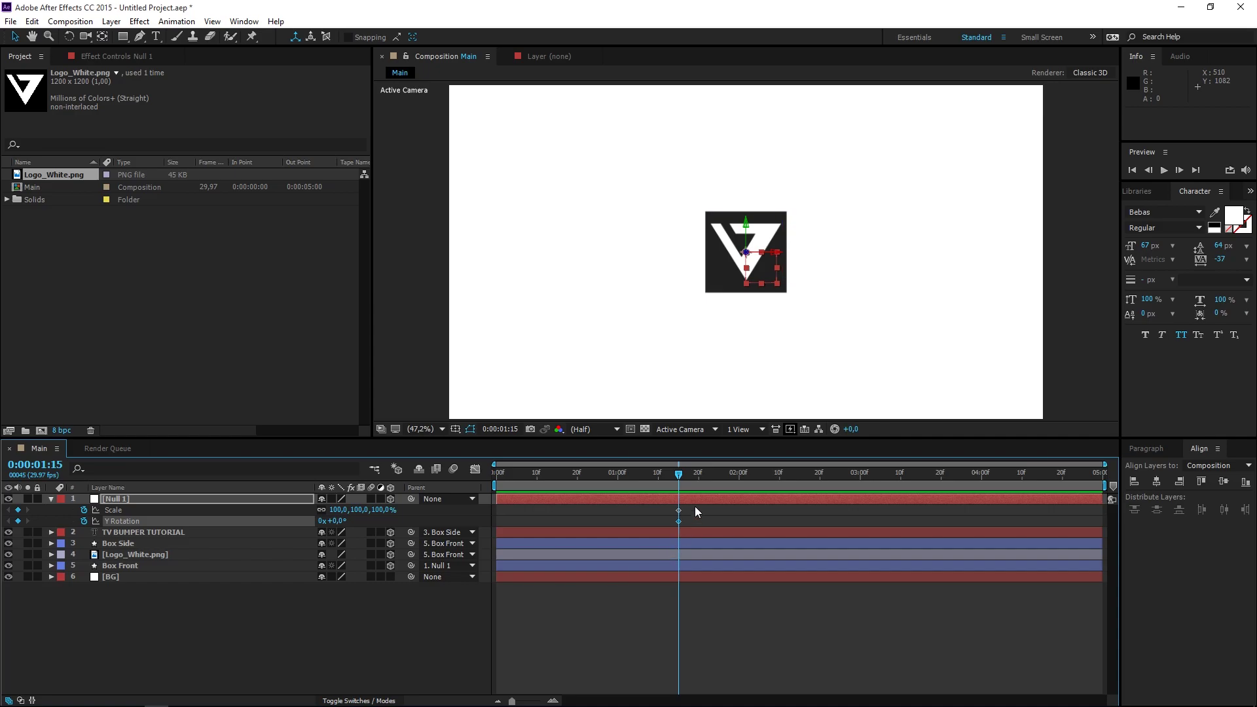
# At 2:00 set Scale to 200% and Y Rotation to 90°, then preview from 1:10
pyautogui.click(737, 473)
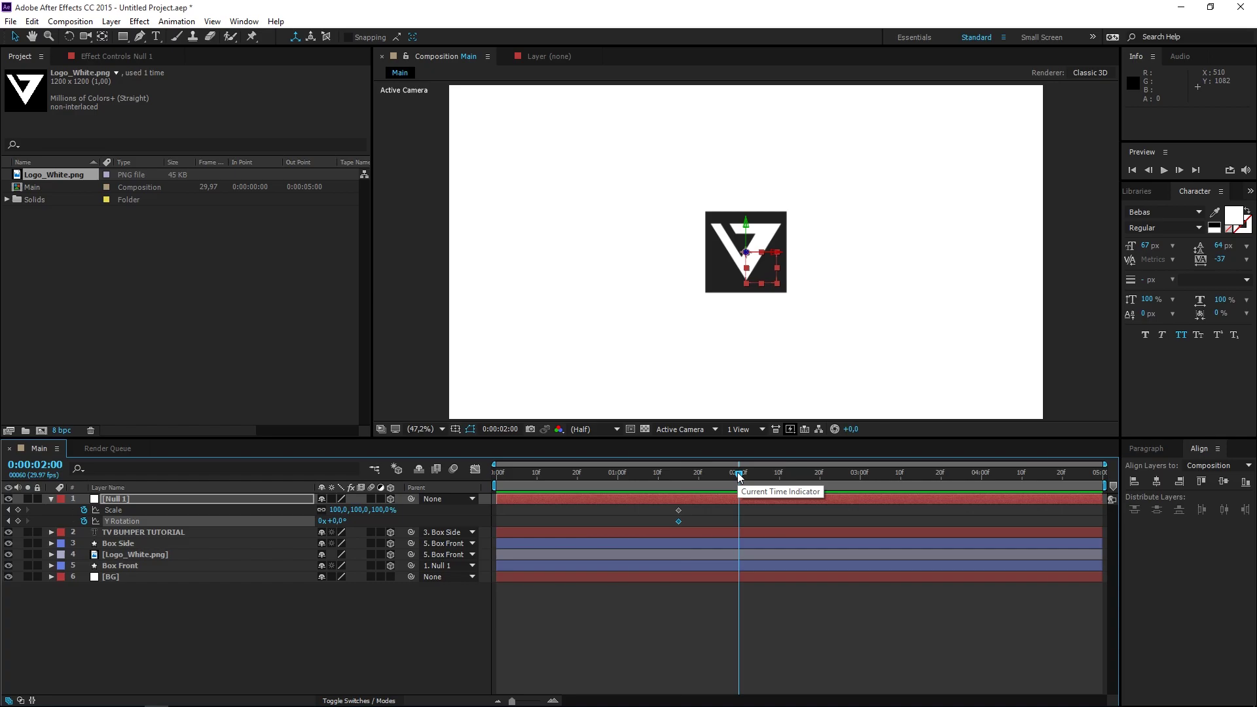
pyautogui.click(360, 510)
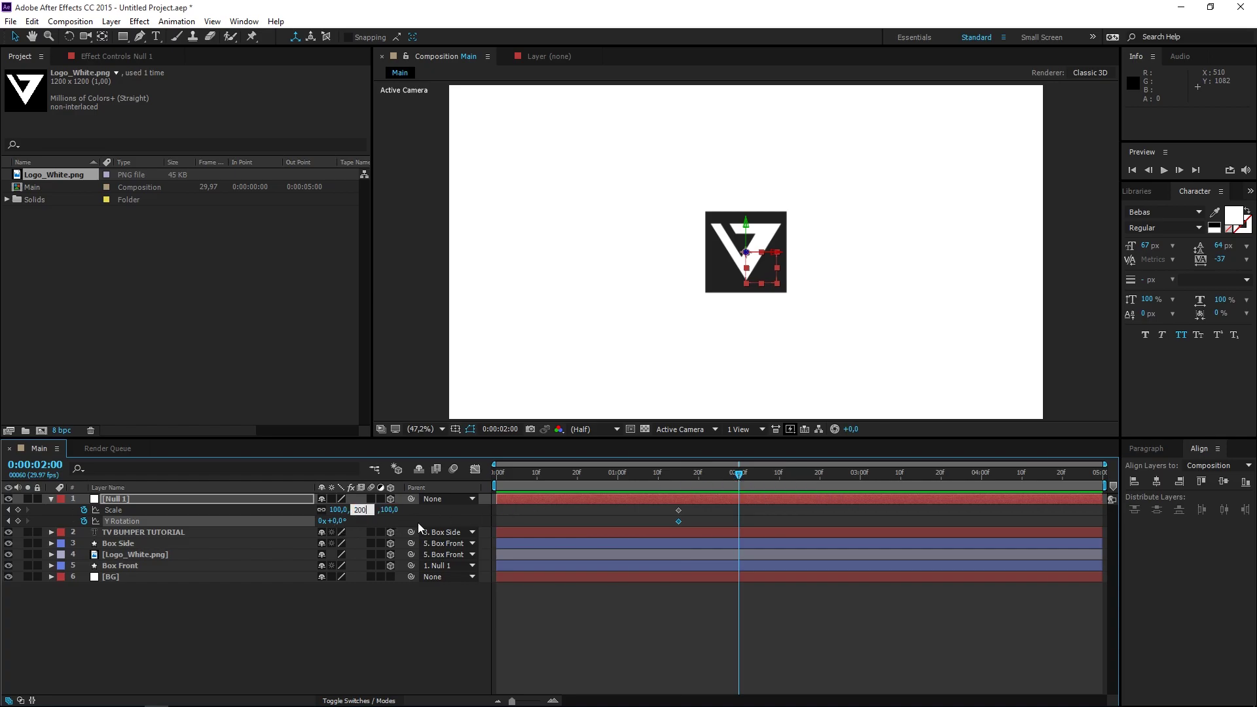
pyautogui.press('Return')
pyautogui.click(337, 521)
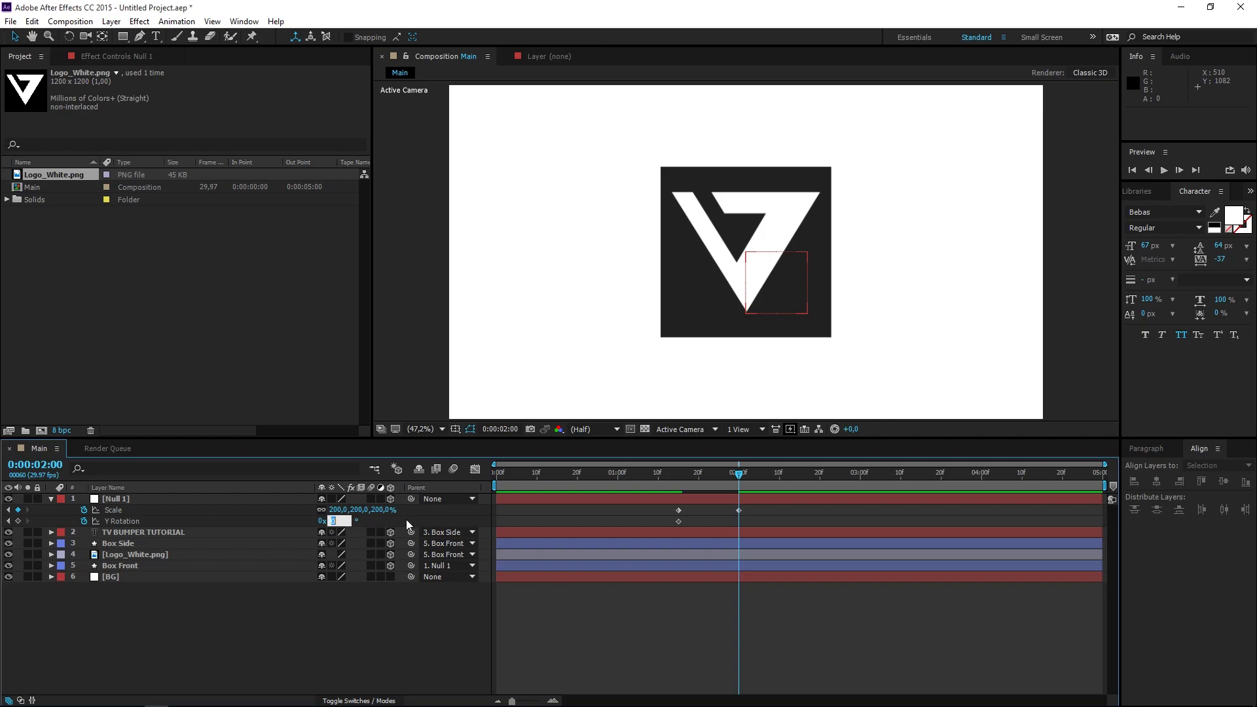
pyautogui.write('90')
pyautogui.press('Return')
pyautogui.click(658, 483)
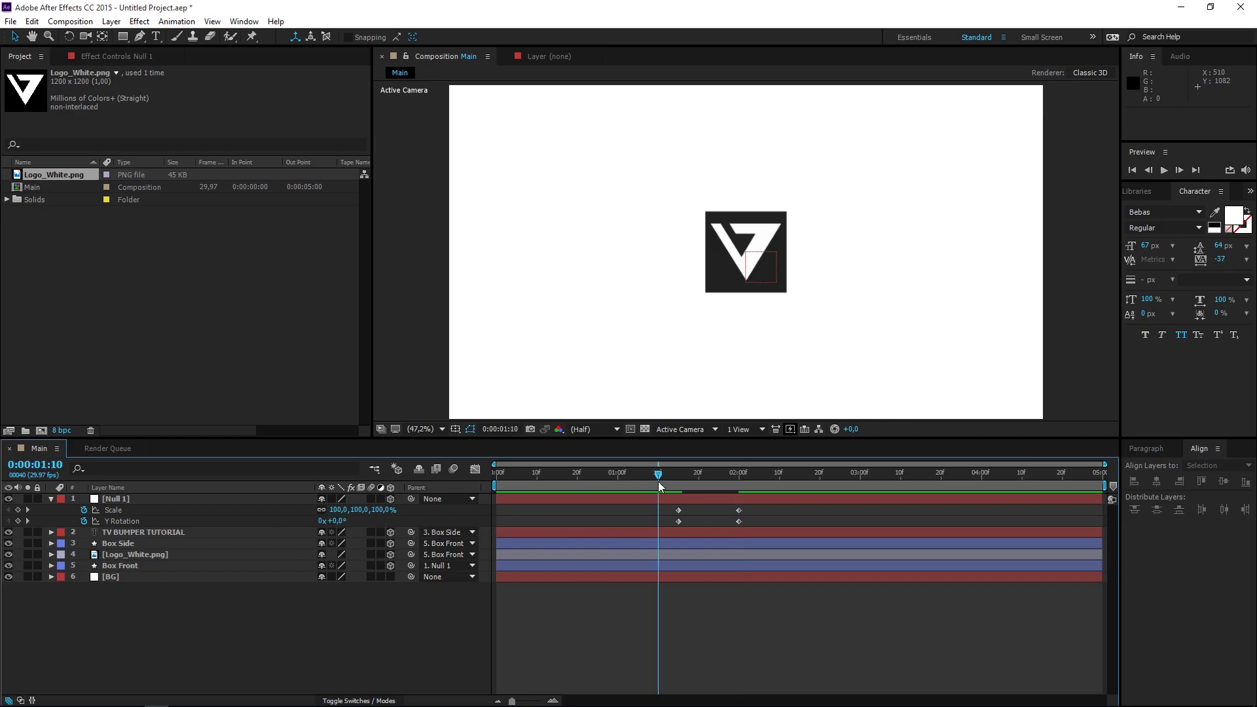
pyautogui.press('space')
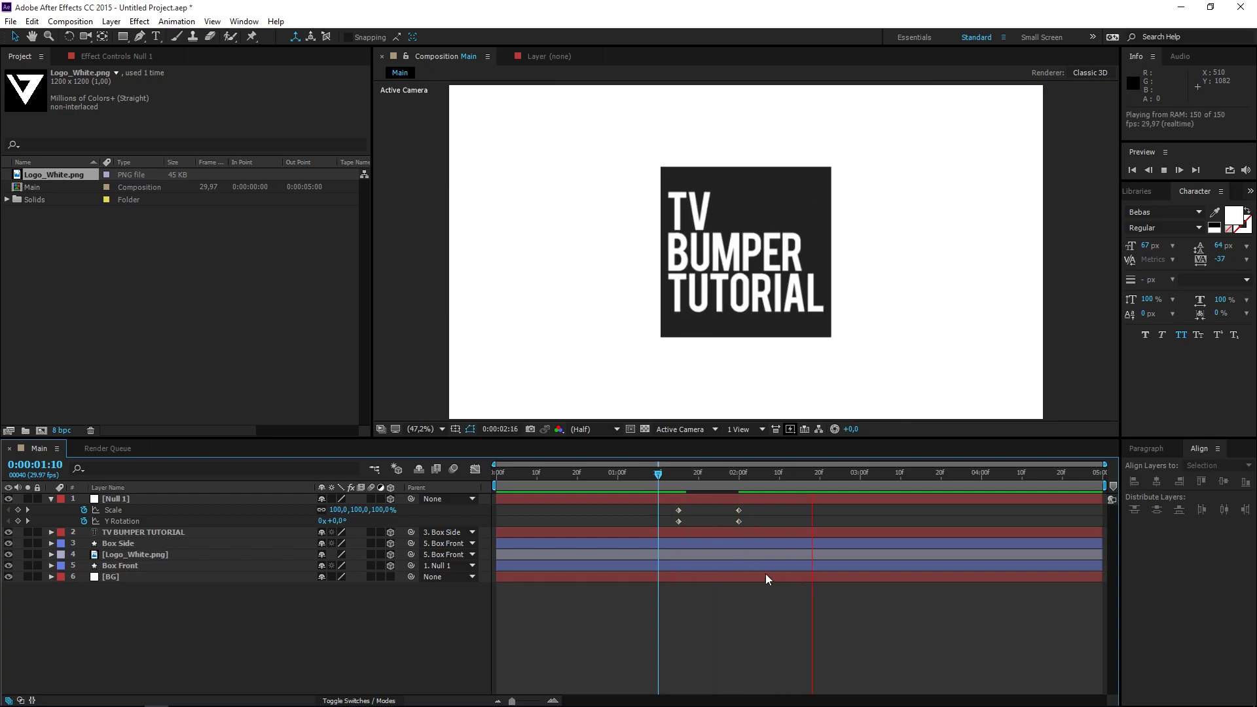
pyautogui.click(675, 481)
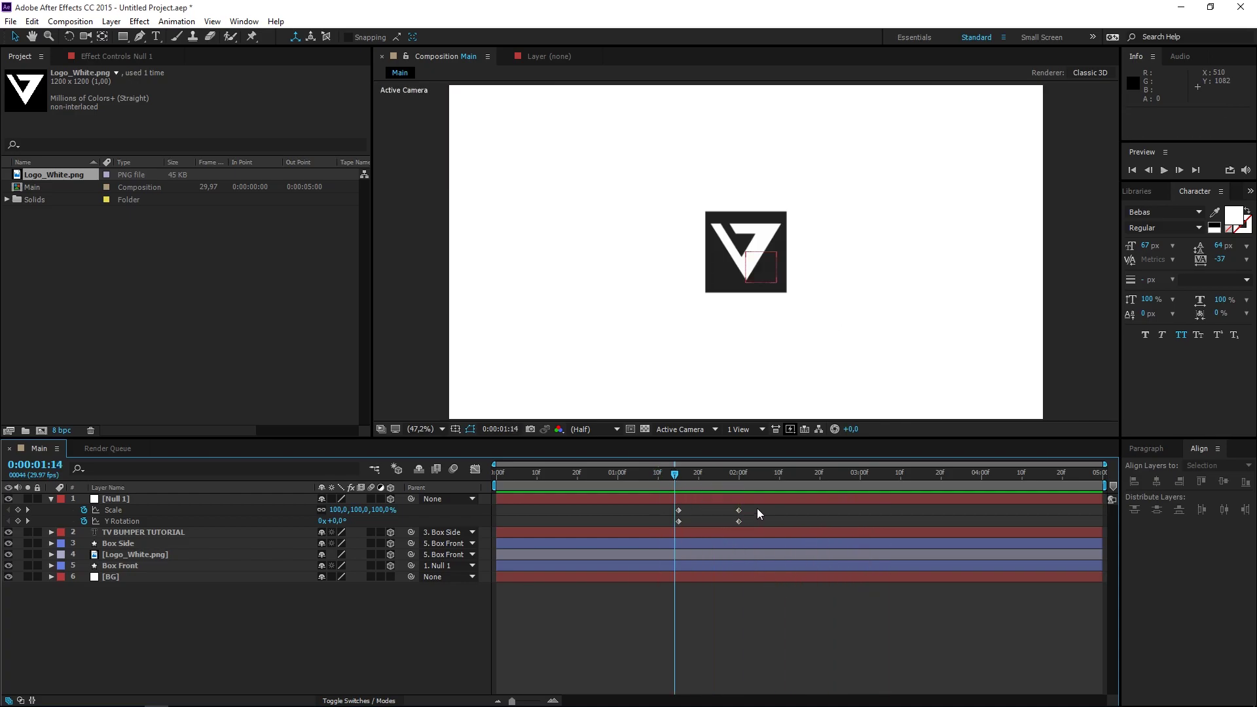
# Apply Easy Ease to all four keyframes and show the Scale speed graph
pyautogui.moveTo(756, 508); pyautogui.dragTo(669, 521)
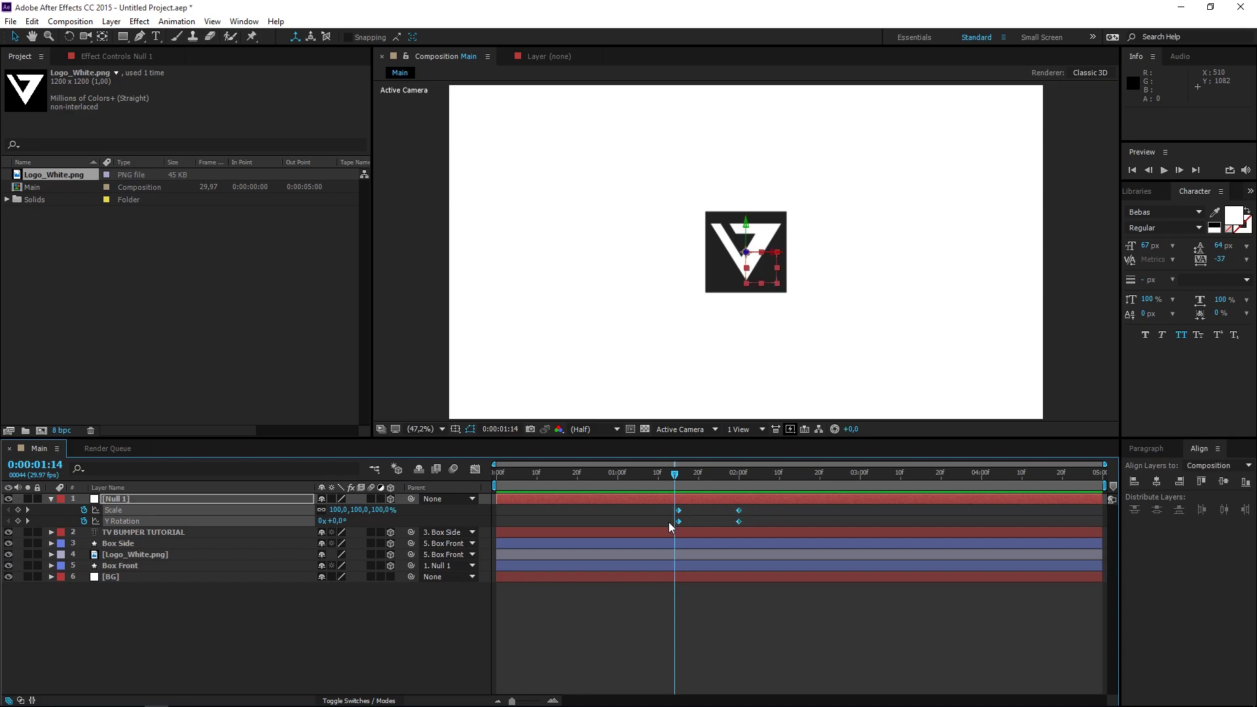
pyautogui.press('F9')
pyautogui.click(475, 469)
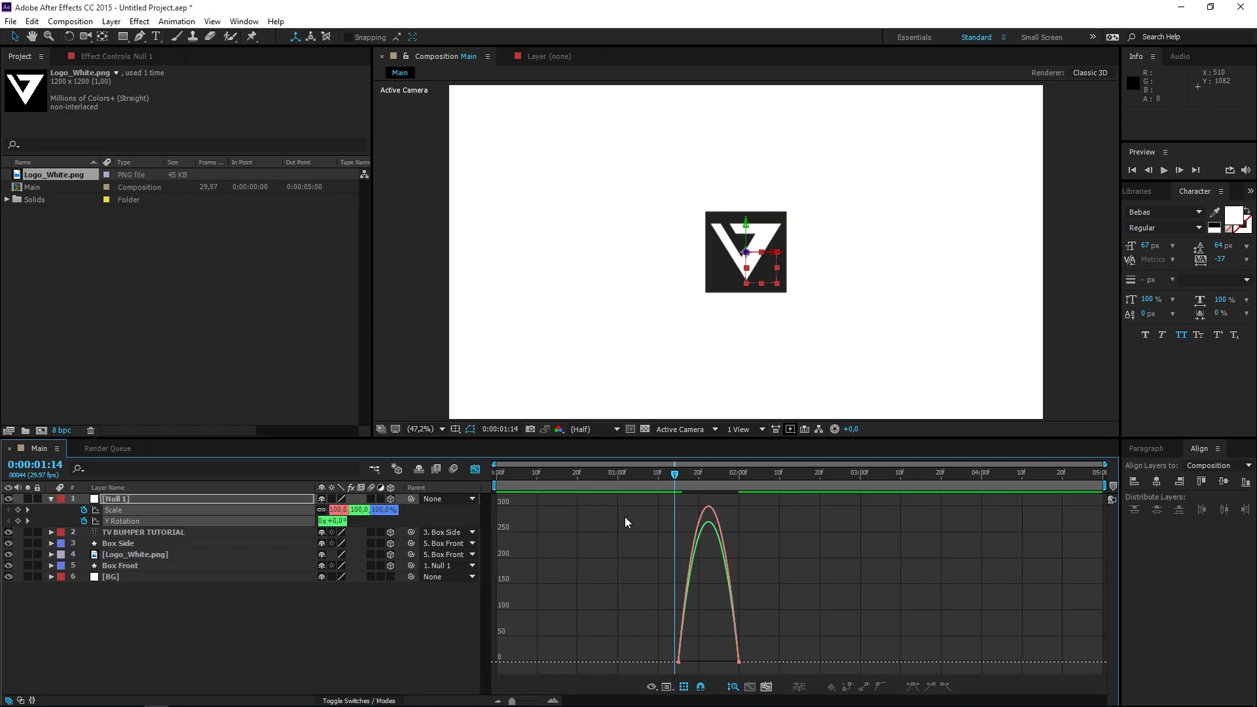
pyautogui.rightClick(710, 567)
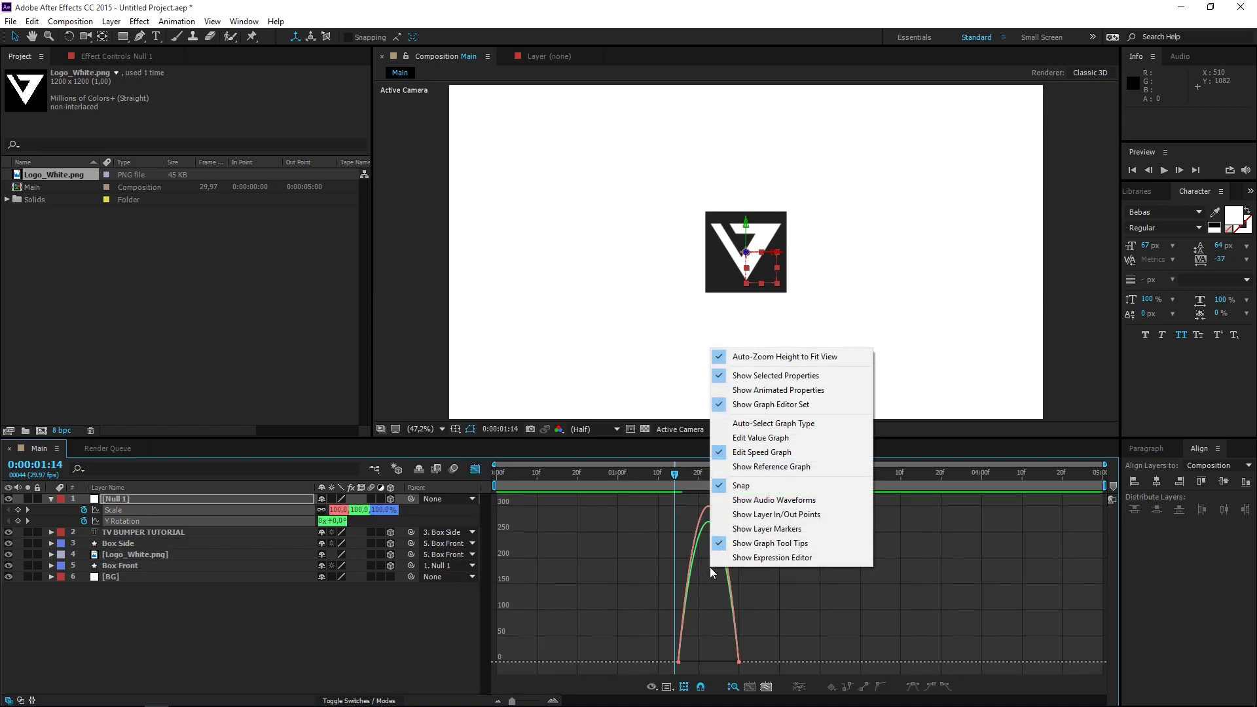
pyautogui.click(810, 454)
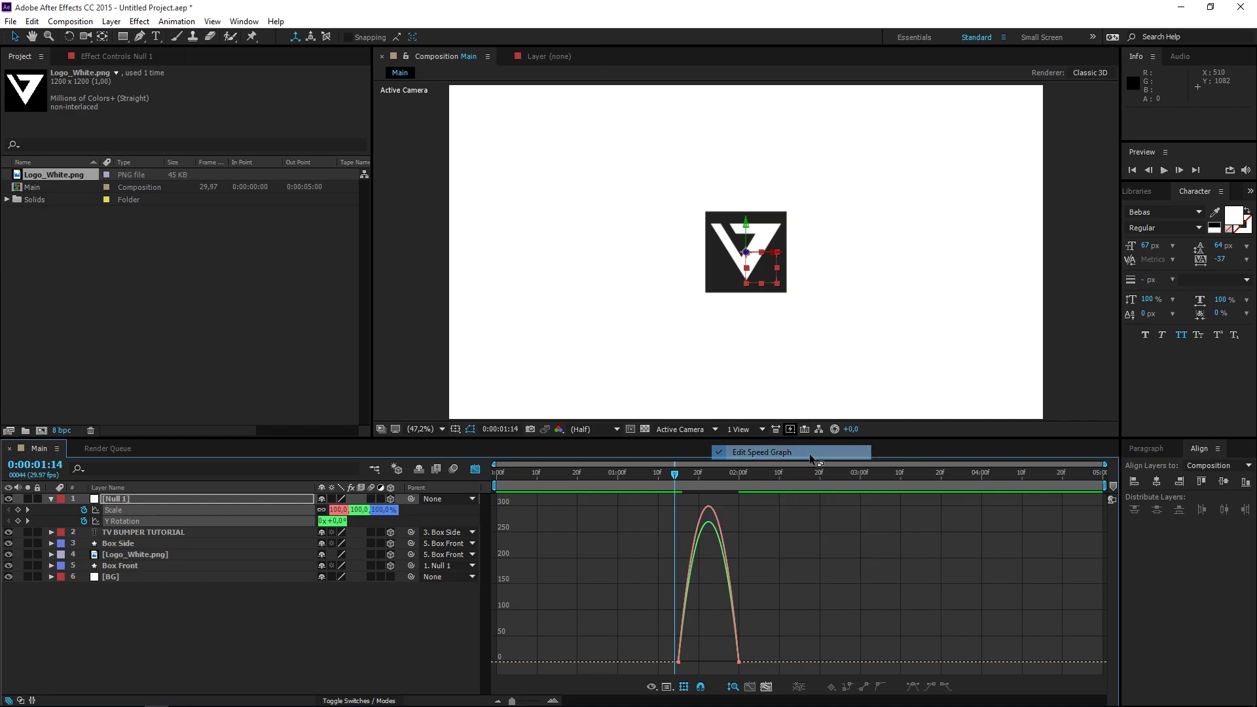
# Lengthen the Scale keyframes' influence for a sharper mid-move speed peak
pyautogui.click(689, 664)
pyautogui.moveTo(689, 663); pyautogui.dragTo(720, 662)
pyautogui.click(733, 637)
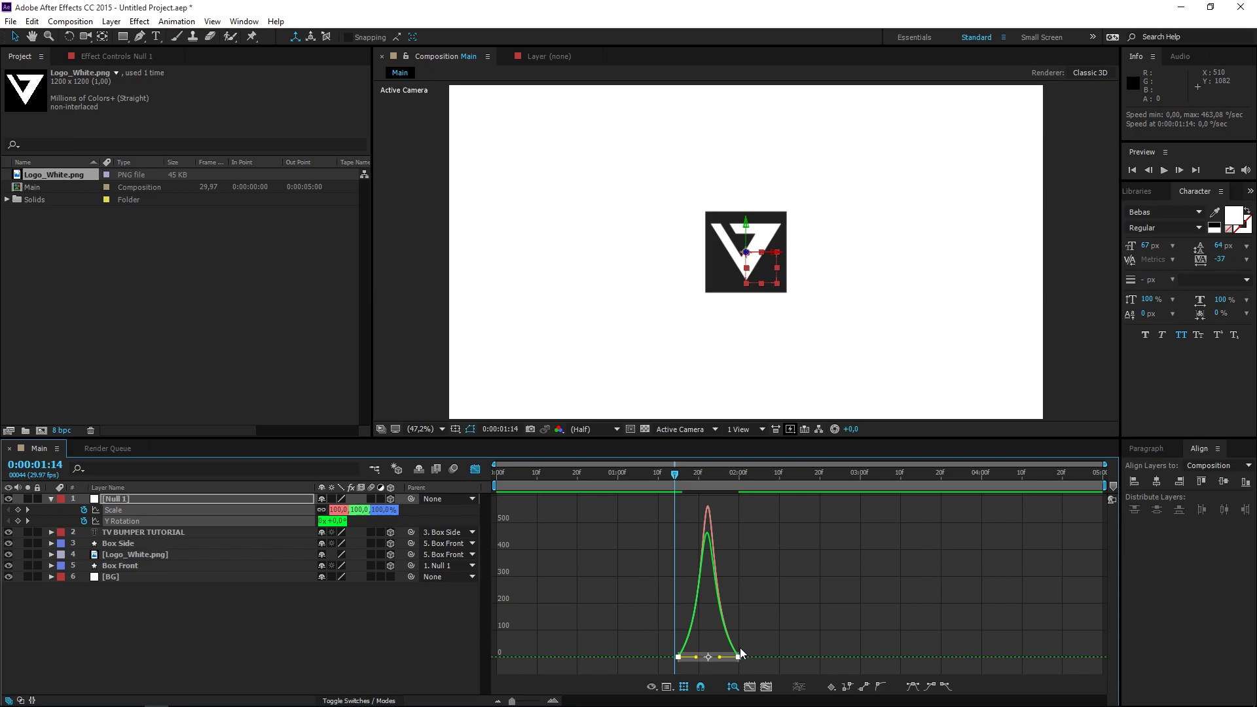
# Preview the eased animation from about 1:08, stopping at 1:13
pyautogui.click(475, 468)
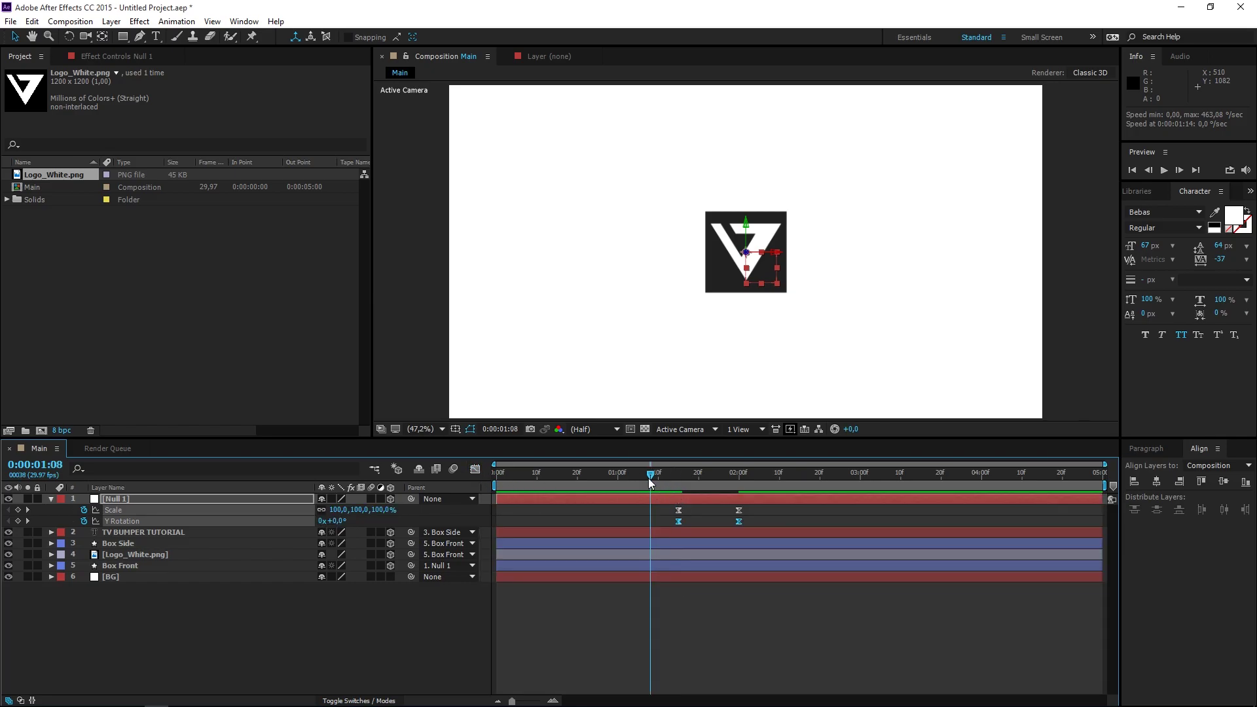
pyautogui.click(651, 474)
pyautogui.click(696, 612)
pyautogui.press('space')
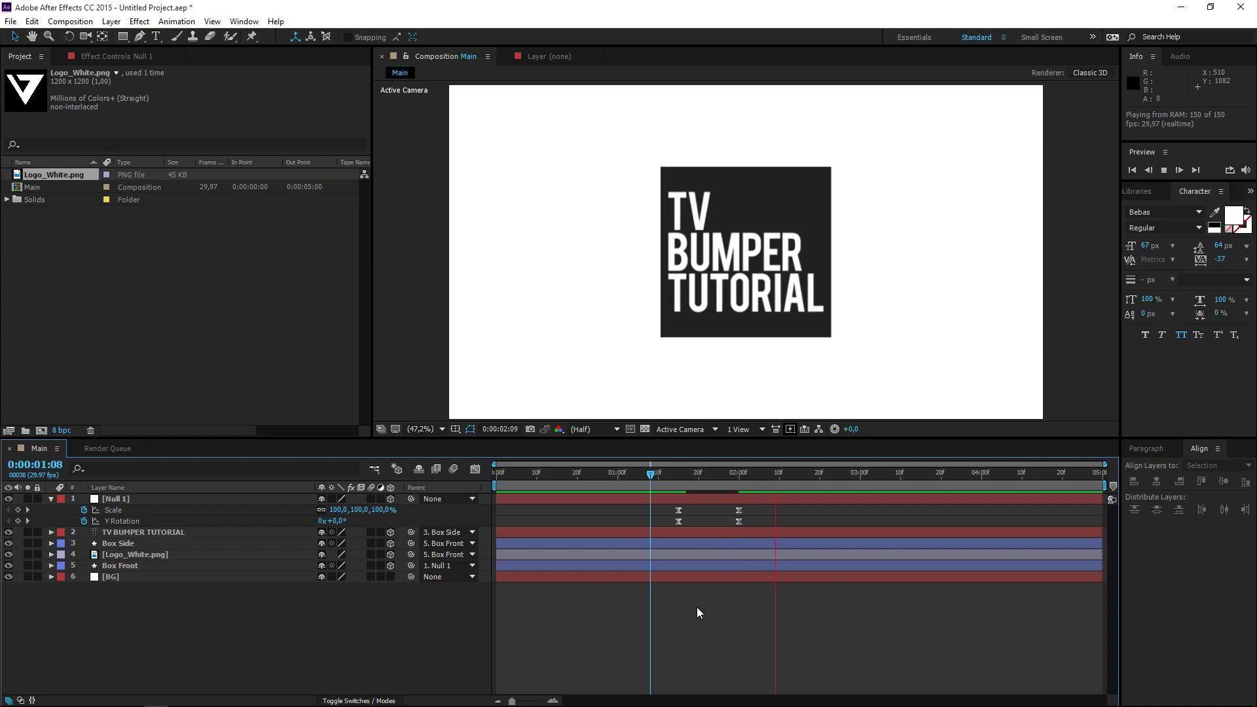
pyautogui.click(670, 475)
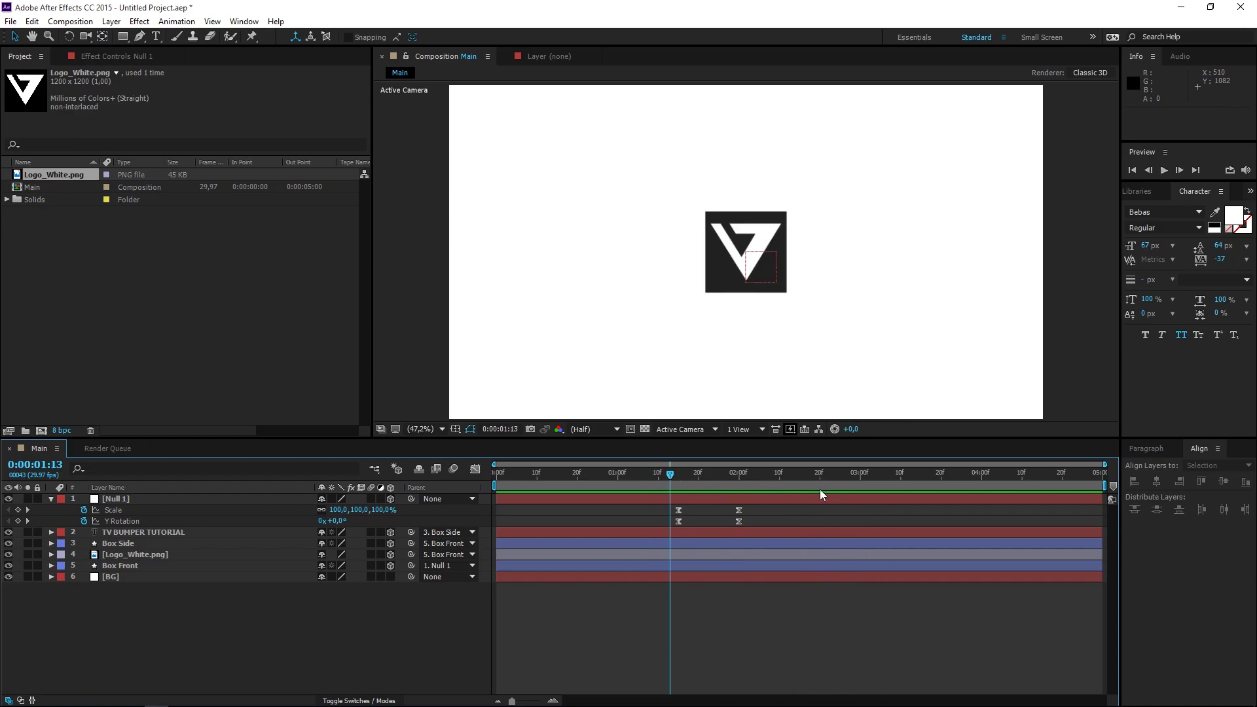
# Add a 250% Scale keyframe at 3:00
pyautogui.click(860, 471)
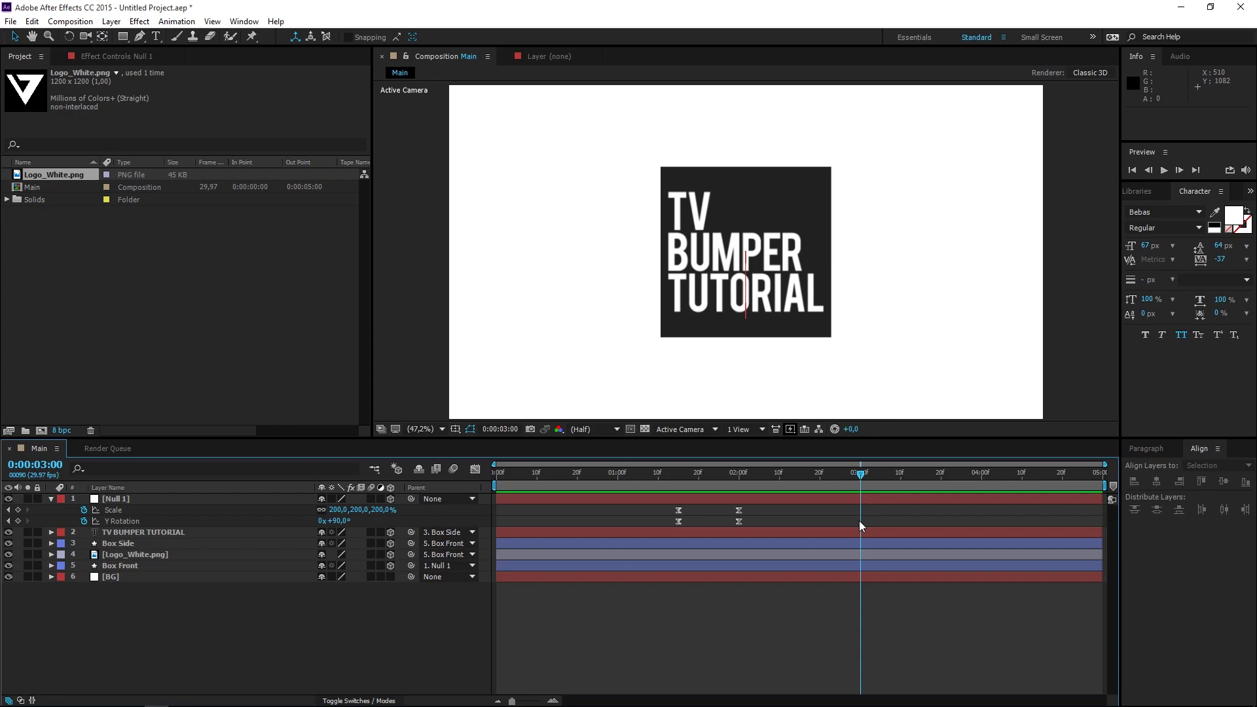
pyautogui.click(386, 511)
pyautogui.write('250')
pyautogui.press('Return')
# Make the later Scale keyframes hold so scale stays 200% until 3:00
pyautogui.moveTo(747, 481); pyautogui.dragTo(844, 486)
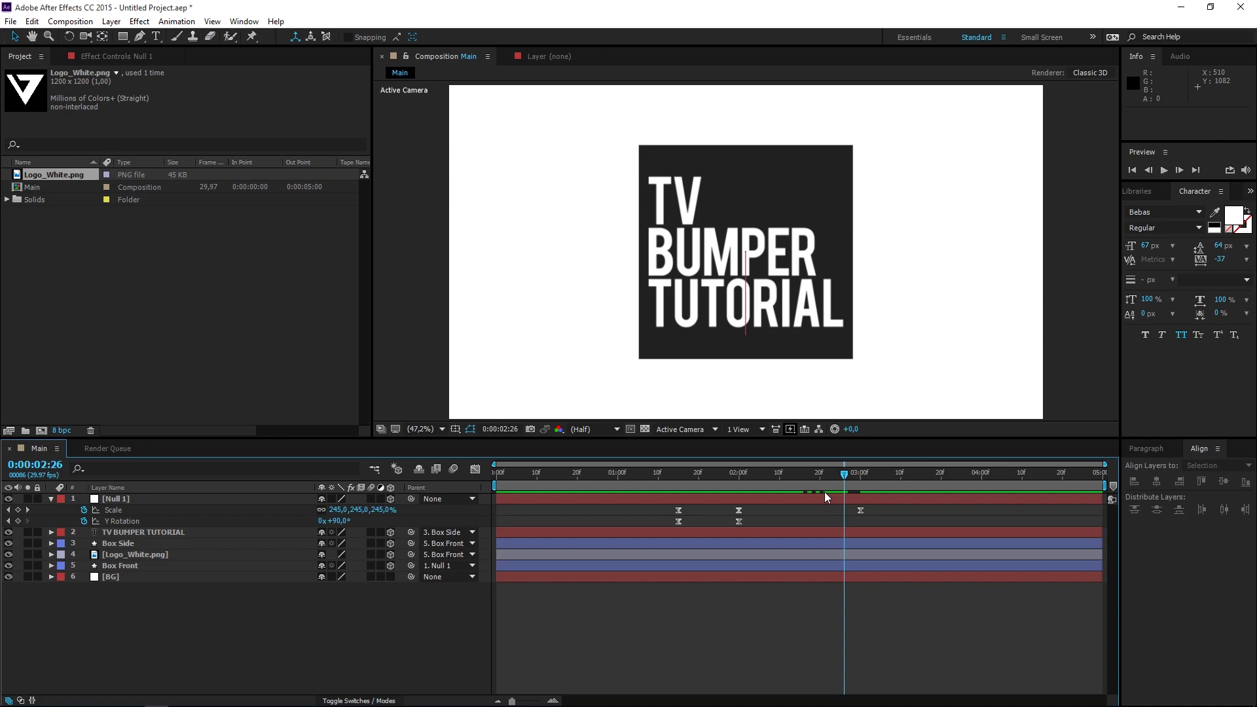
pyautogui.moveTo(880, 505); pyautogui.dragTo(724, 511)
pyautogui.rightClick(739, 512)
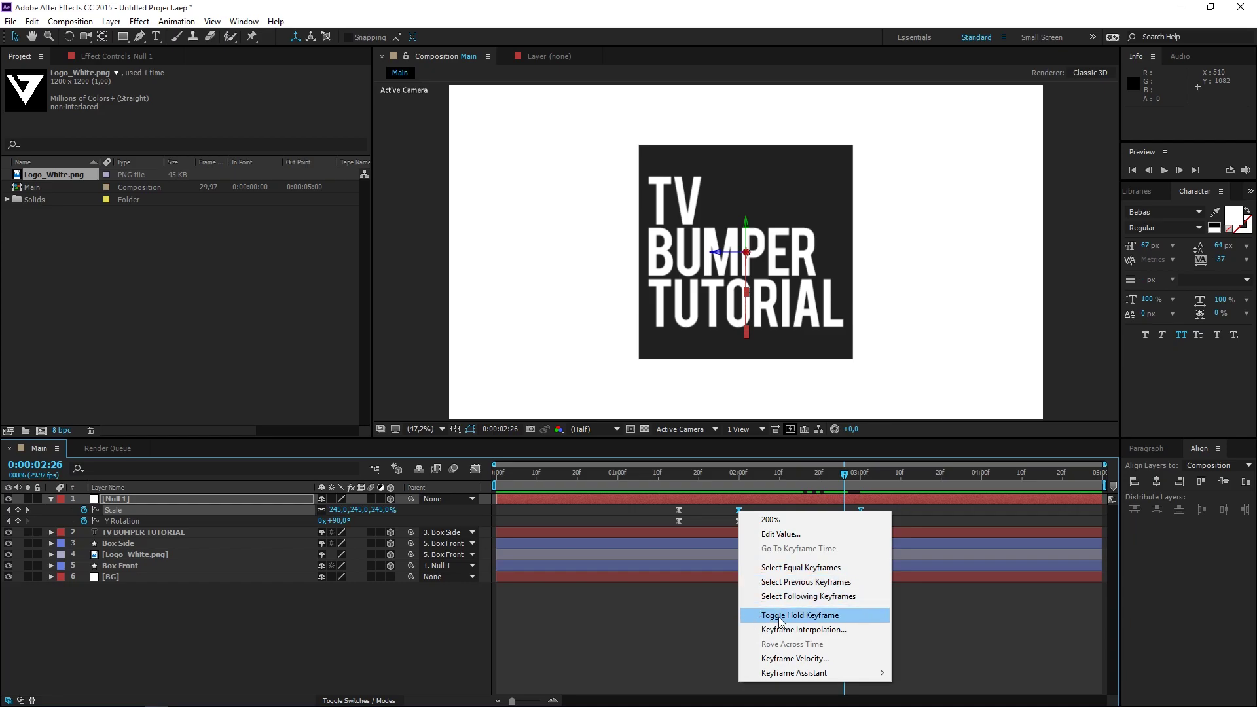
pyautogui.click(804, 618)
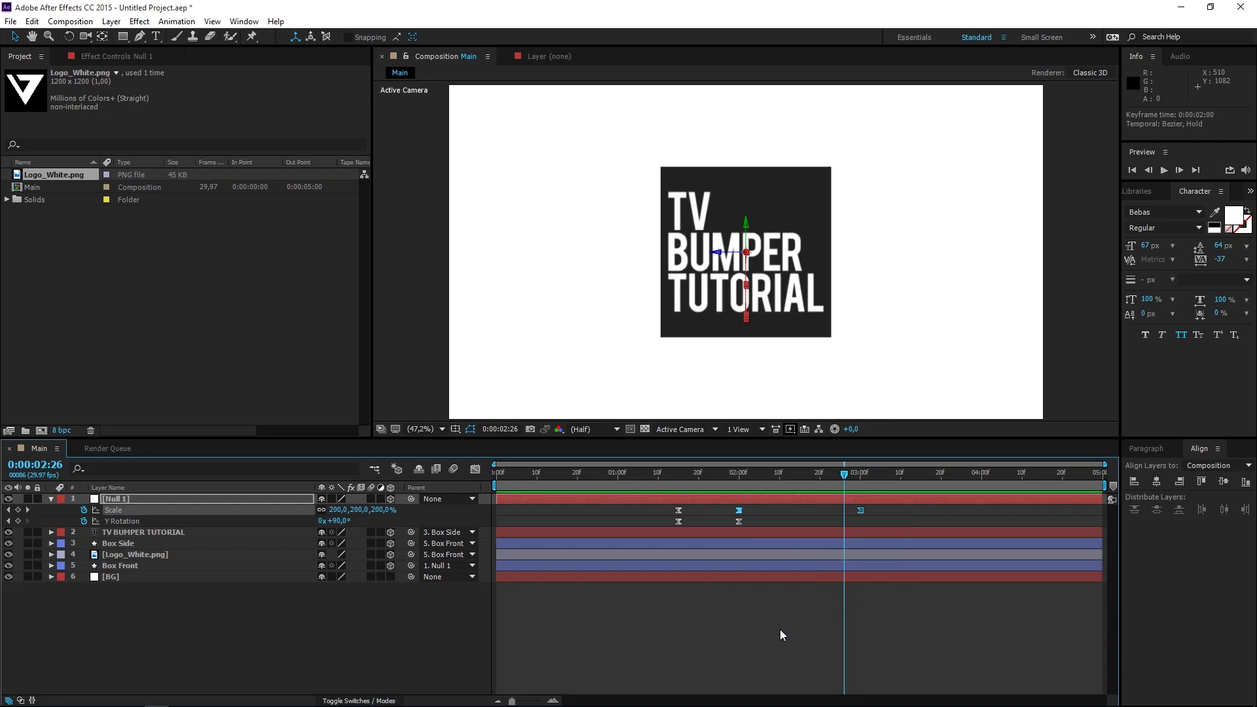
# Deselect, scrub through the animation from 2:04, then preview it from 0:00
pyautogui.click(780, 629)
pyautogui.click(757, 478)
pyautogui.moveTo(758, 478); pyautogui.dragTo(762, 478)
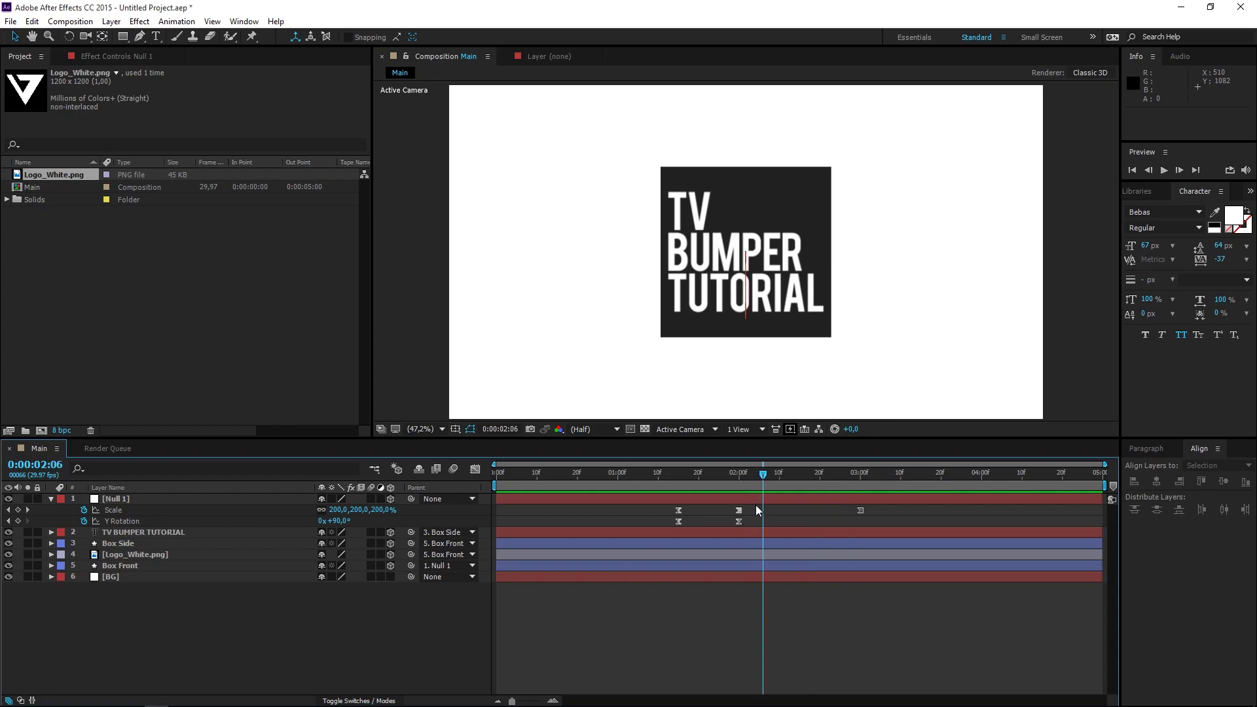
pyautogui.moveTo(764, 477); pyautogui.dragTo(847, 500)
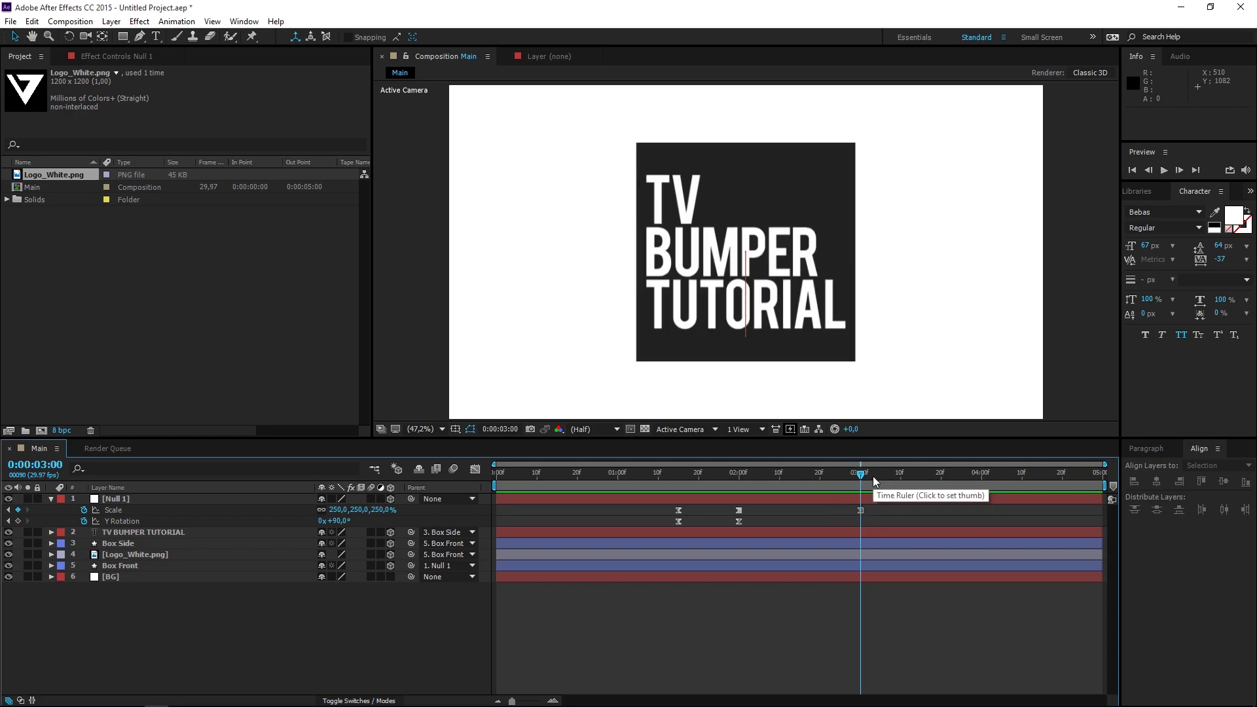
pyautogui.moveTo(873, 476); pyautogui.dragTo(512, 519)
pyautogui.press('space')
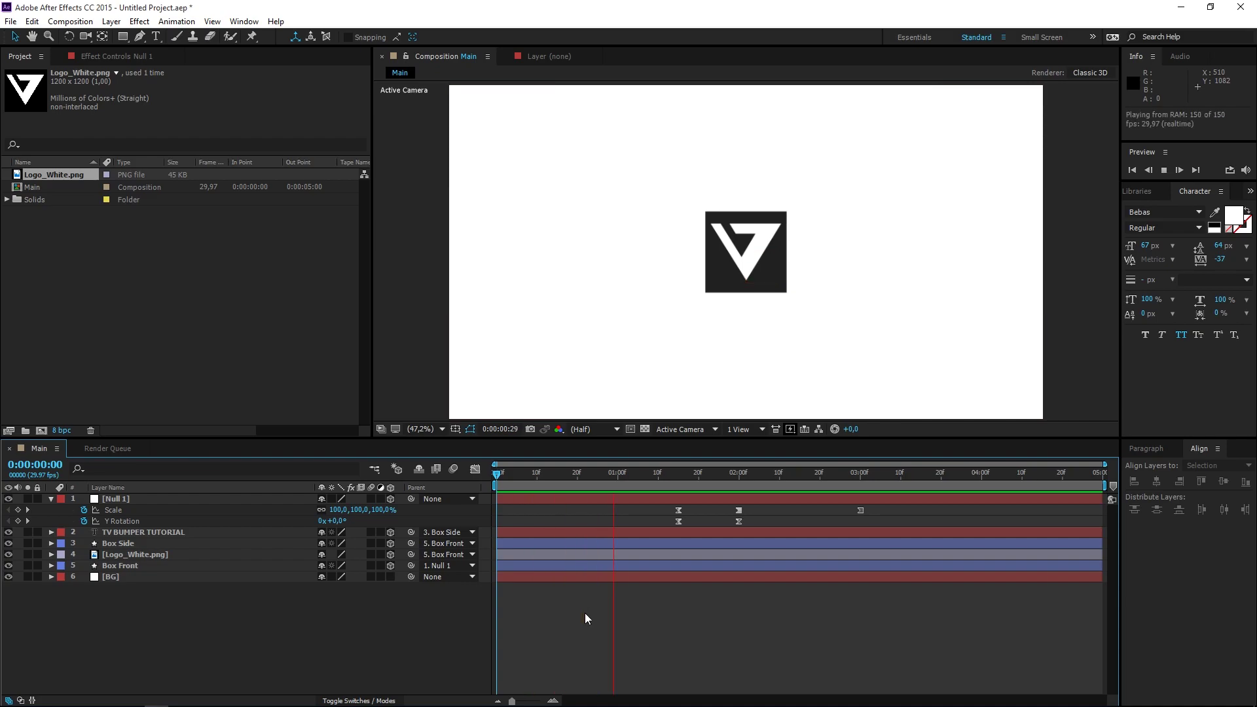